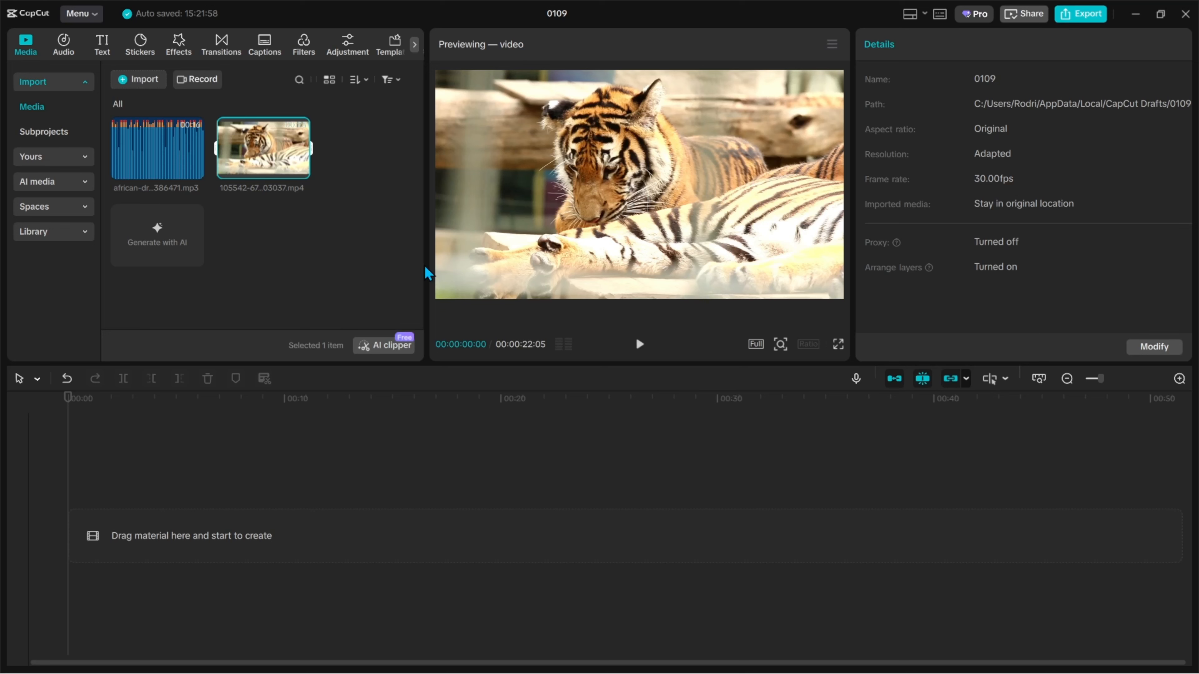
Place the tiger video at the start of the timeline and briefly play a preview of it.
drag(297, 167, 174, 538)
click(173, 457)
drag(174, 457, 103, 438)
click(640, 345)
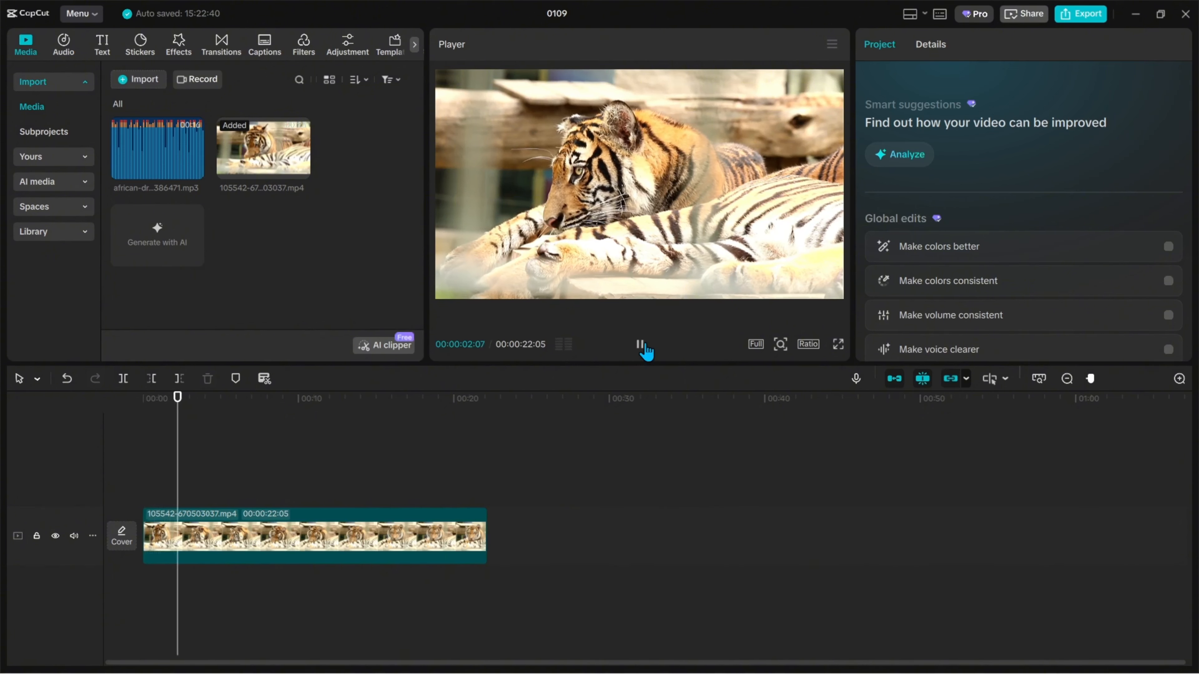
click(641, 346)
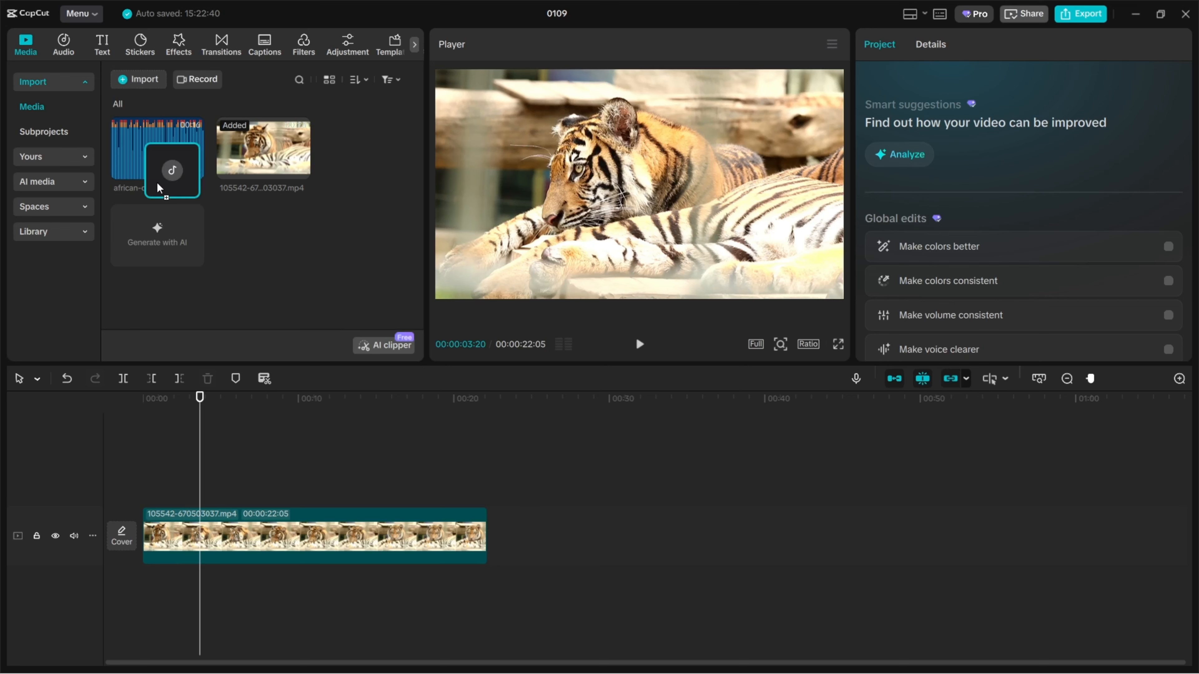
Add the african-drums audio beneath the video from the start of the timeline and return the playhead to the beginning.
drag(160, 174, 148, 600)
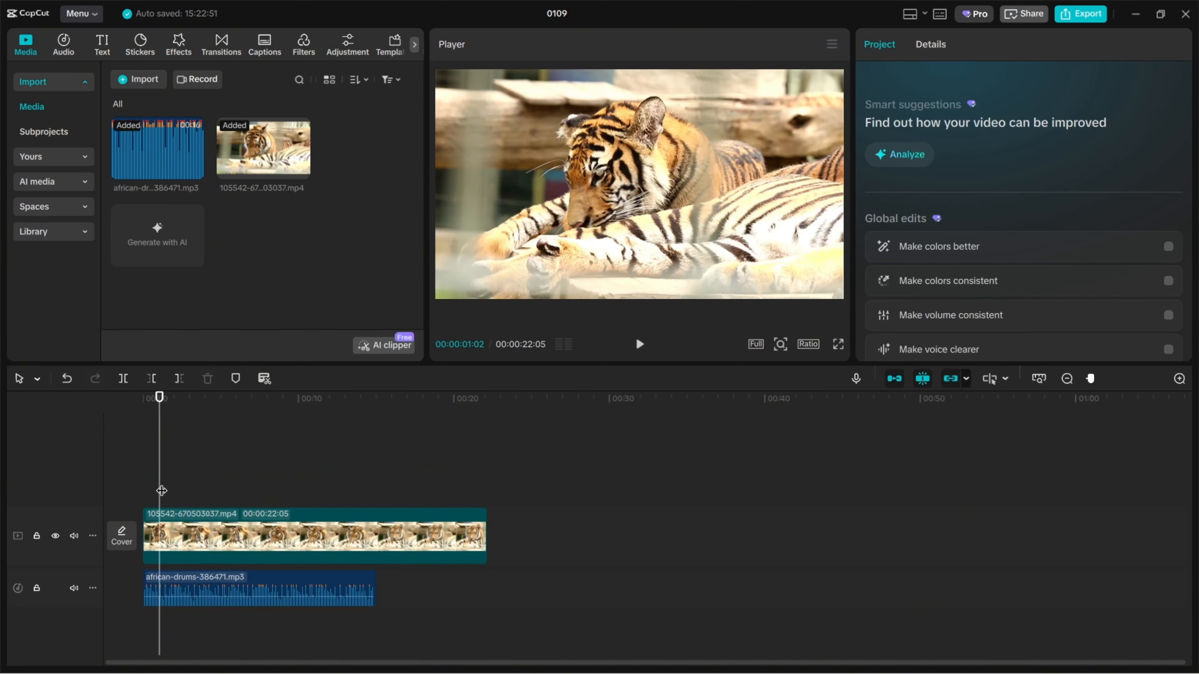
drag(161, 491, 125, 515)
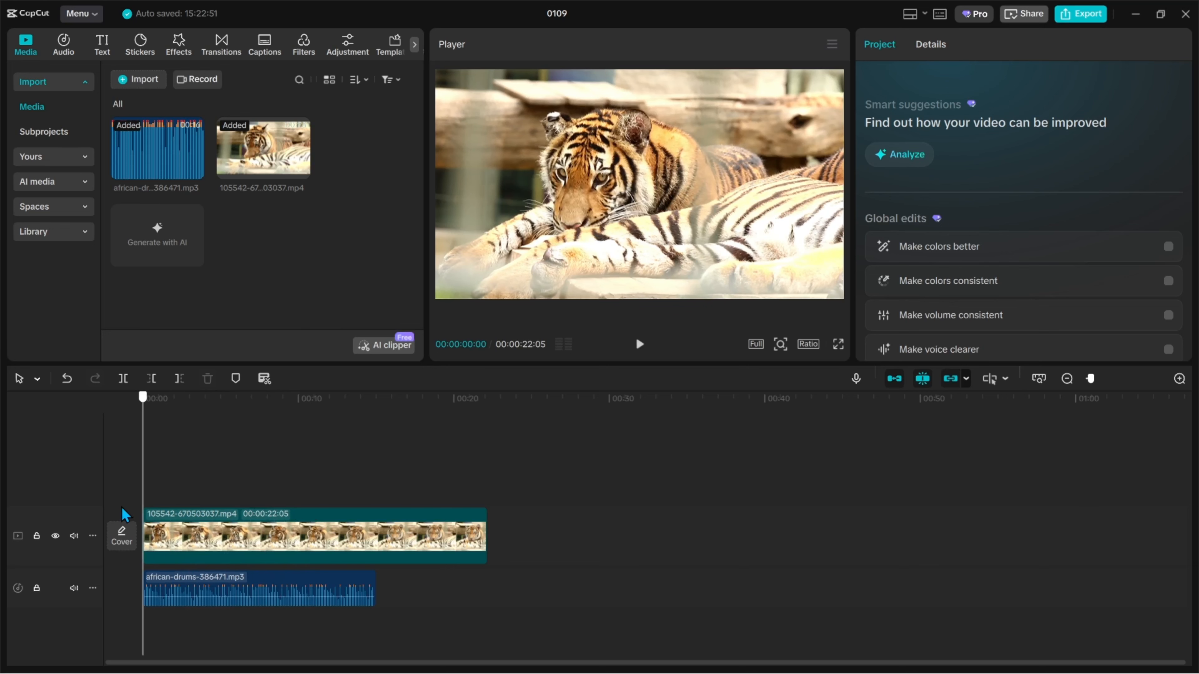
Mute the african-drums audio track and unmute it again.
click(74, 588)
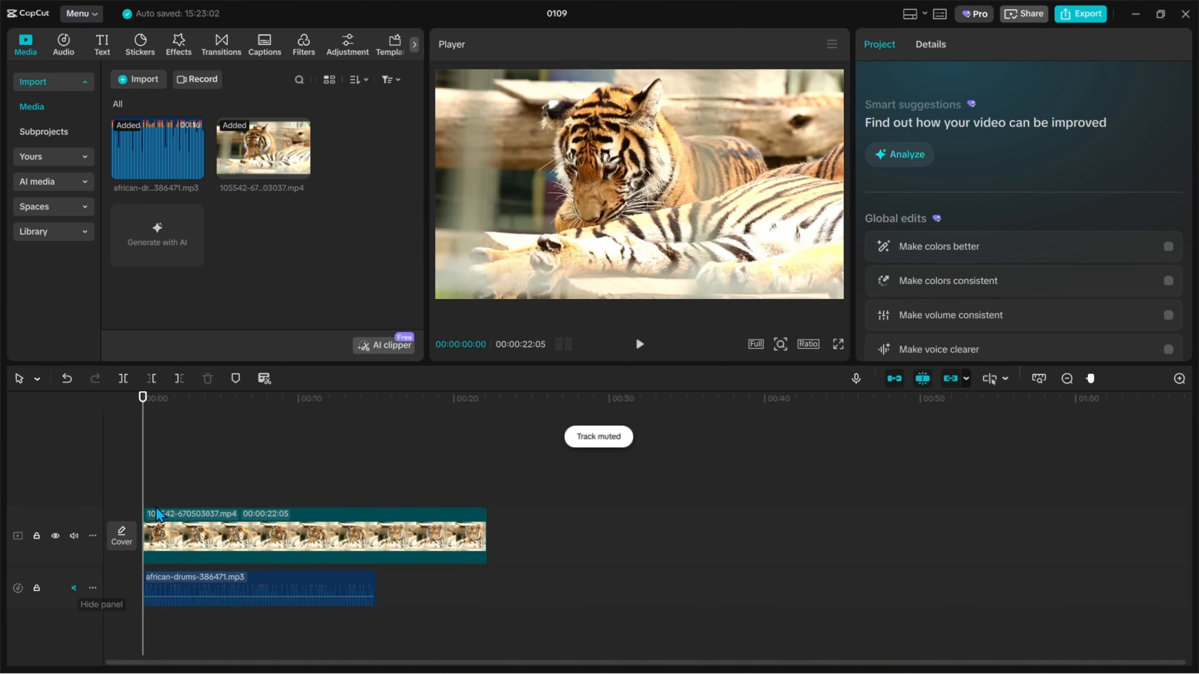
drag(142, 491, 112, 485)
click(74, 588)
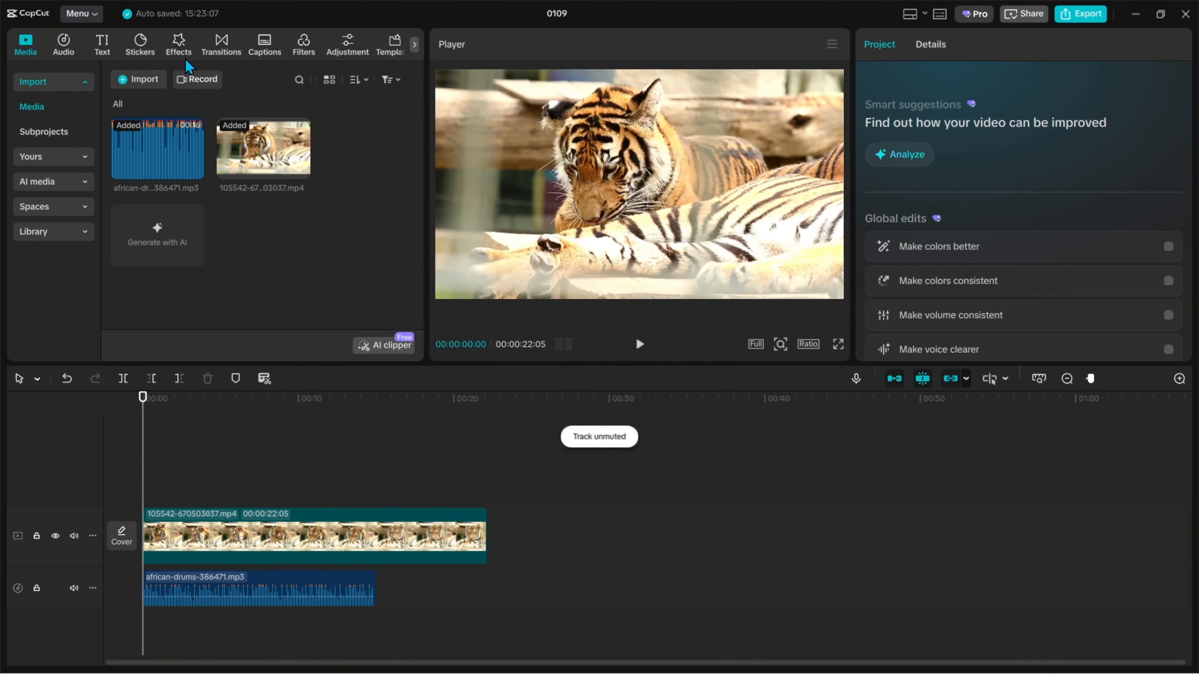
Add a default text clip on a layer above the video, starting at the beginning of the timeline.
click(106, 45)
drag(137, 125, 146, 486)
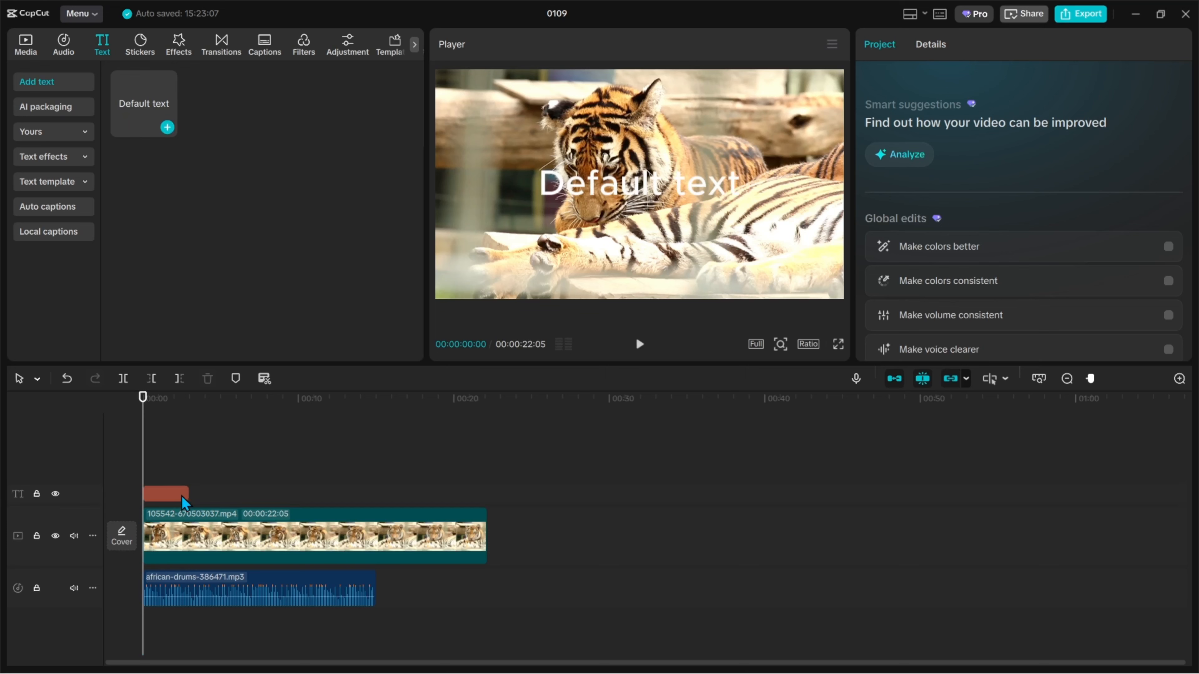
click(195, 437)
click(230, 496)
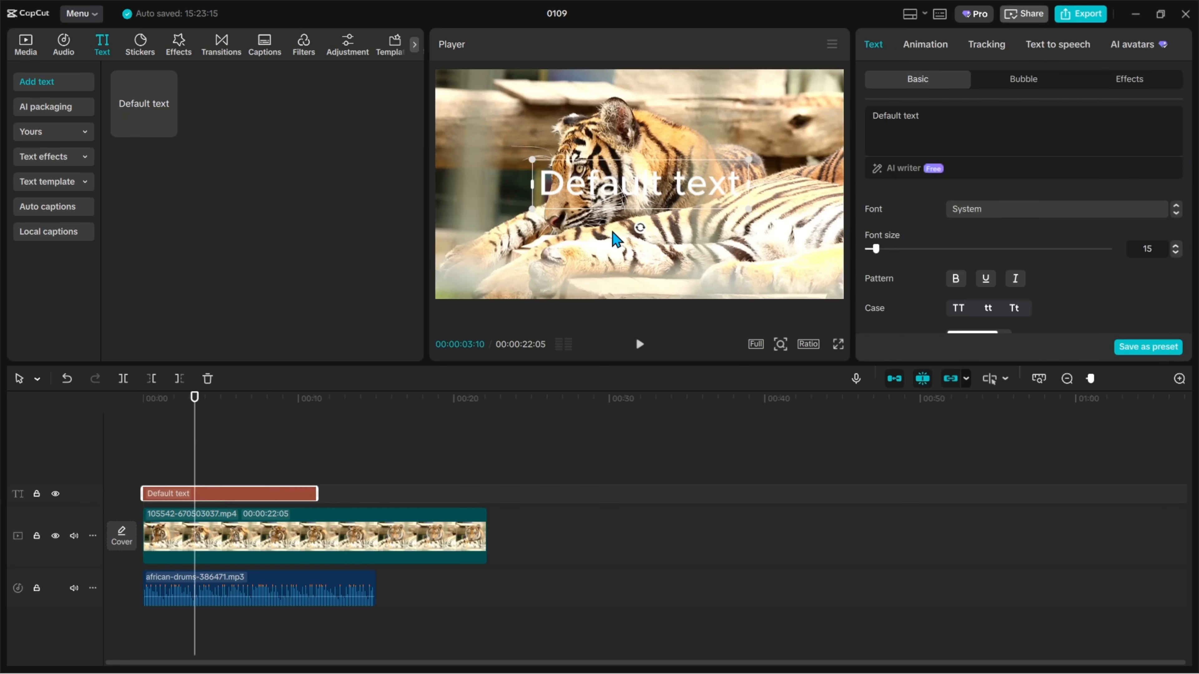
Replace the text clip's wording with "Tiger".
double_click(666, 176)
click(665, 175)
drag(748, 186, 348, 147)
text(Tiger)
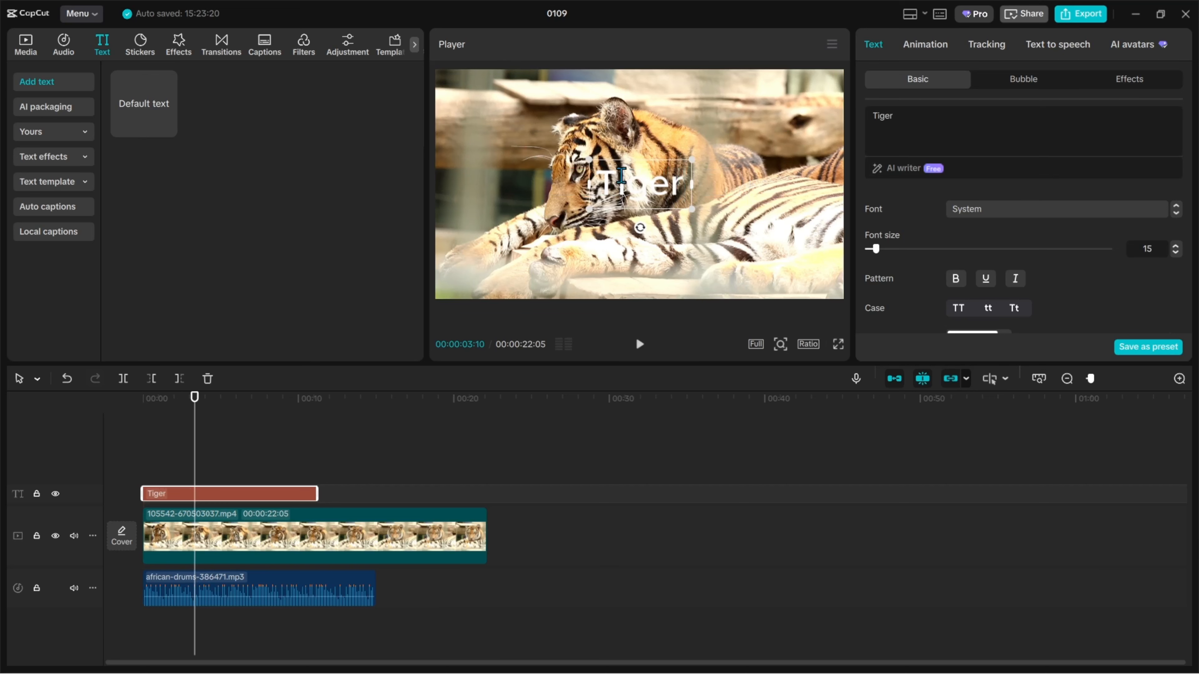
Give the "Tiger" title the Helvetica font and the preset style with black letters and a white outline.
click(1020, 214)
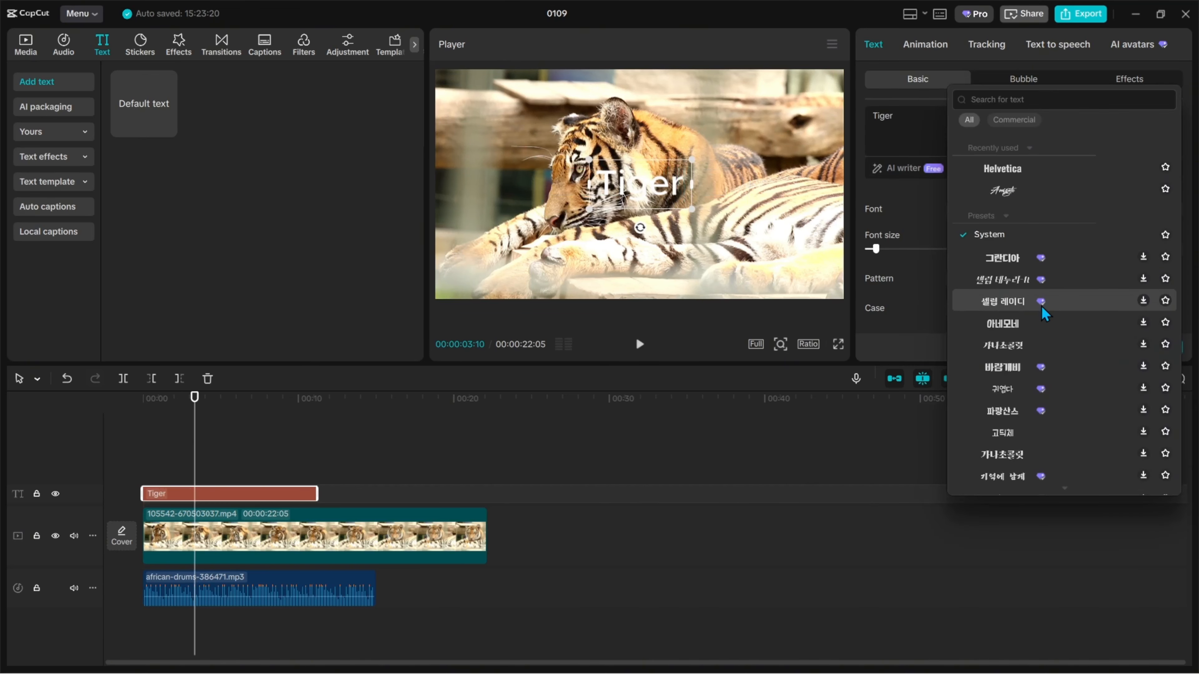
click(1026, 175)
scroll(1108, 300, down, 5)
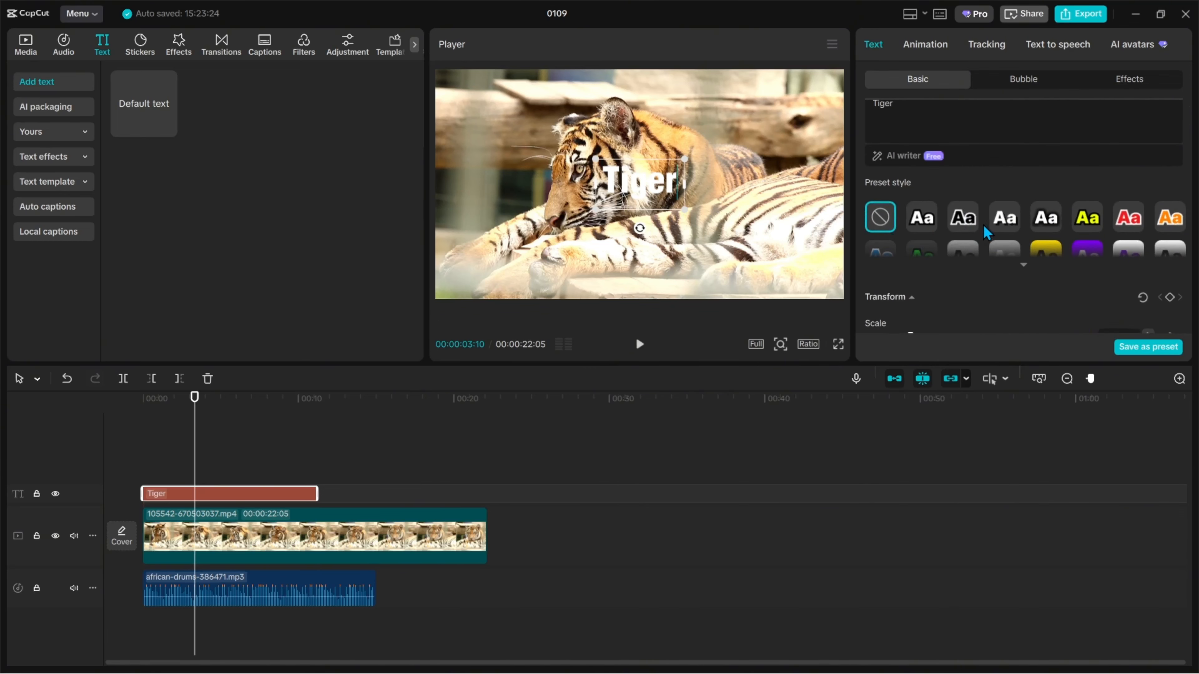
click(963, 217)
Resize the "Tiger" title and place it in the upper-left corner of the video frame.
drag(688, 216, 719, 222)
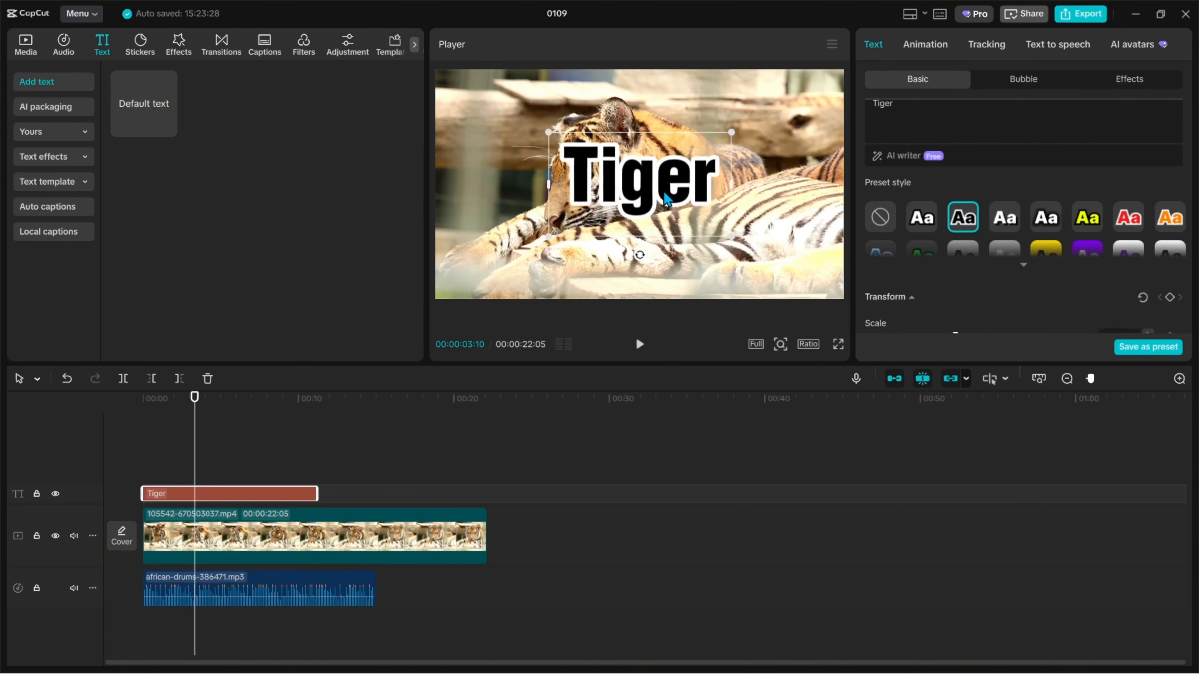
drag(663, 182, 546, 128)
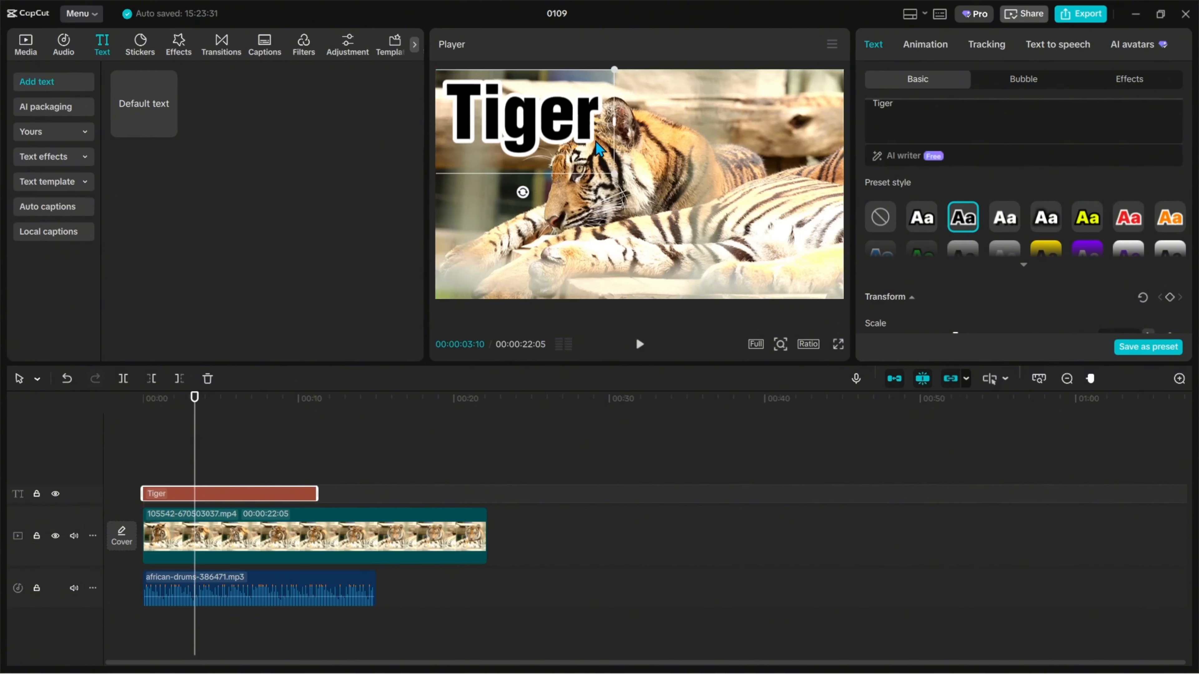
drag(620, 174, 527, 102)
click(538, 163)
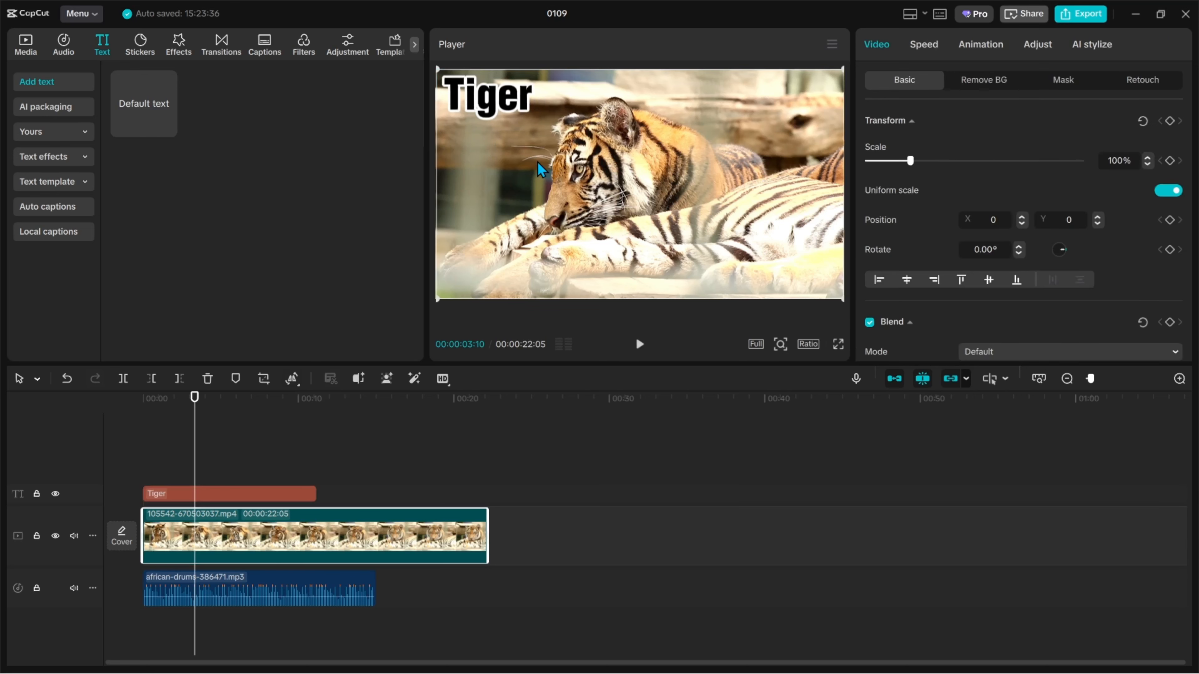
click(211, 468)
click(159, 442)
click(190, 486)
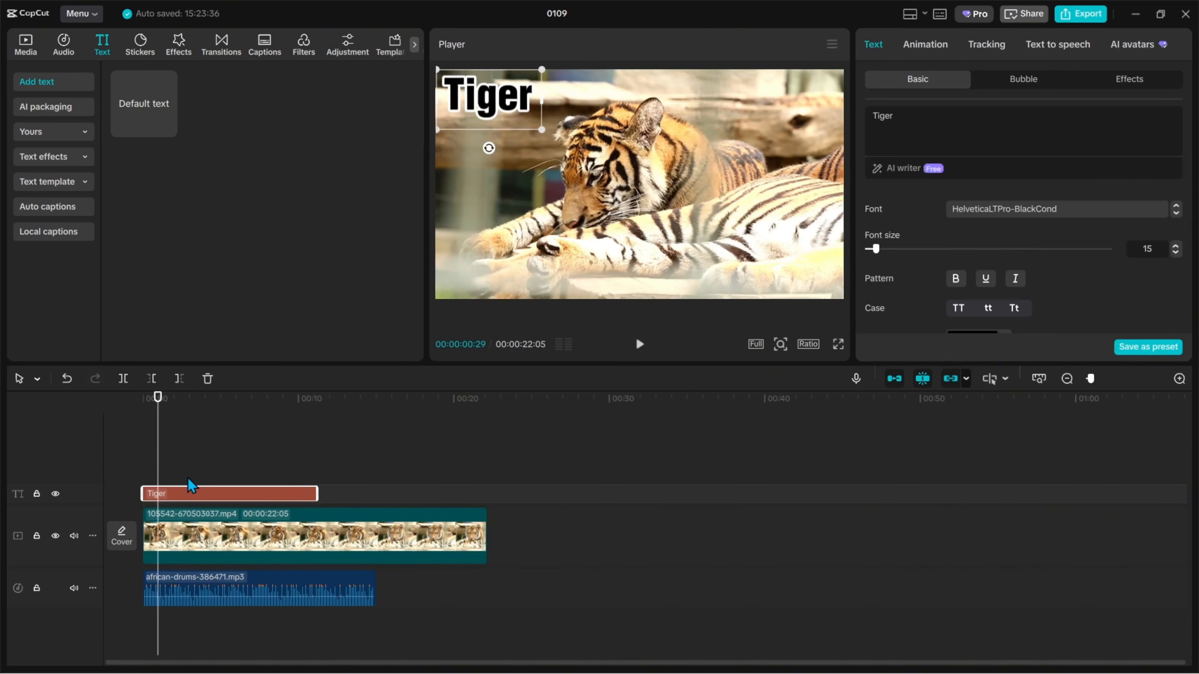
click(243, 530)
click(244, 585)
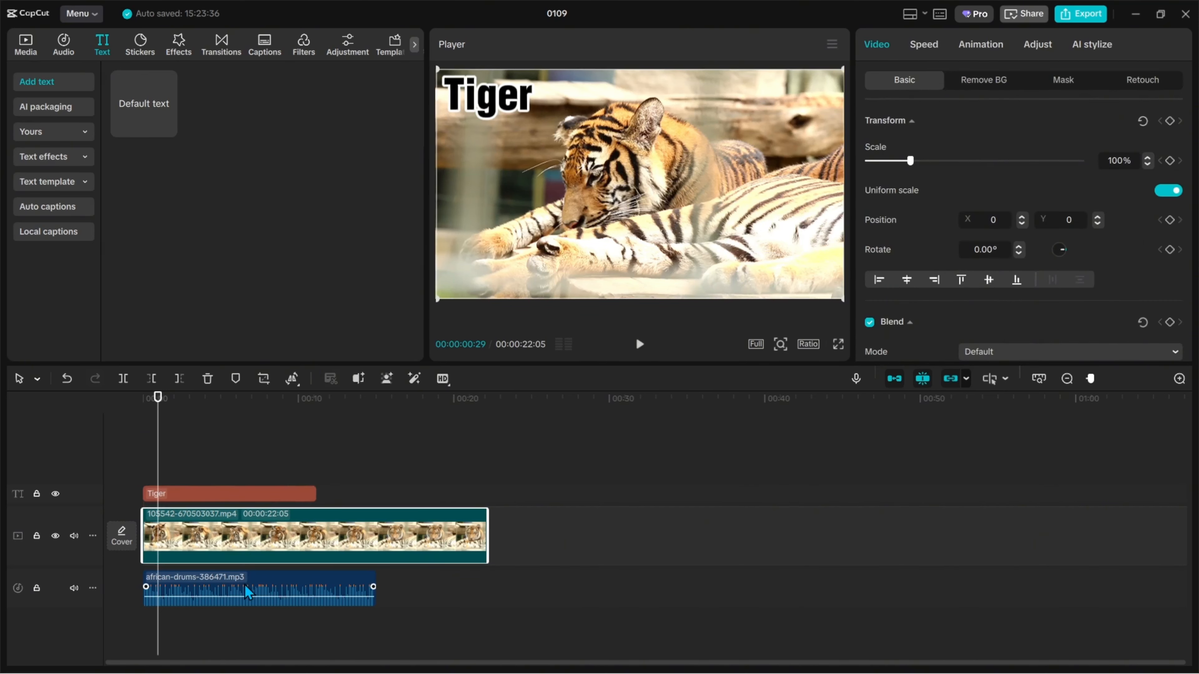
click(215, 495)
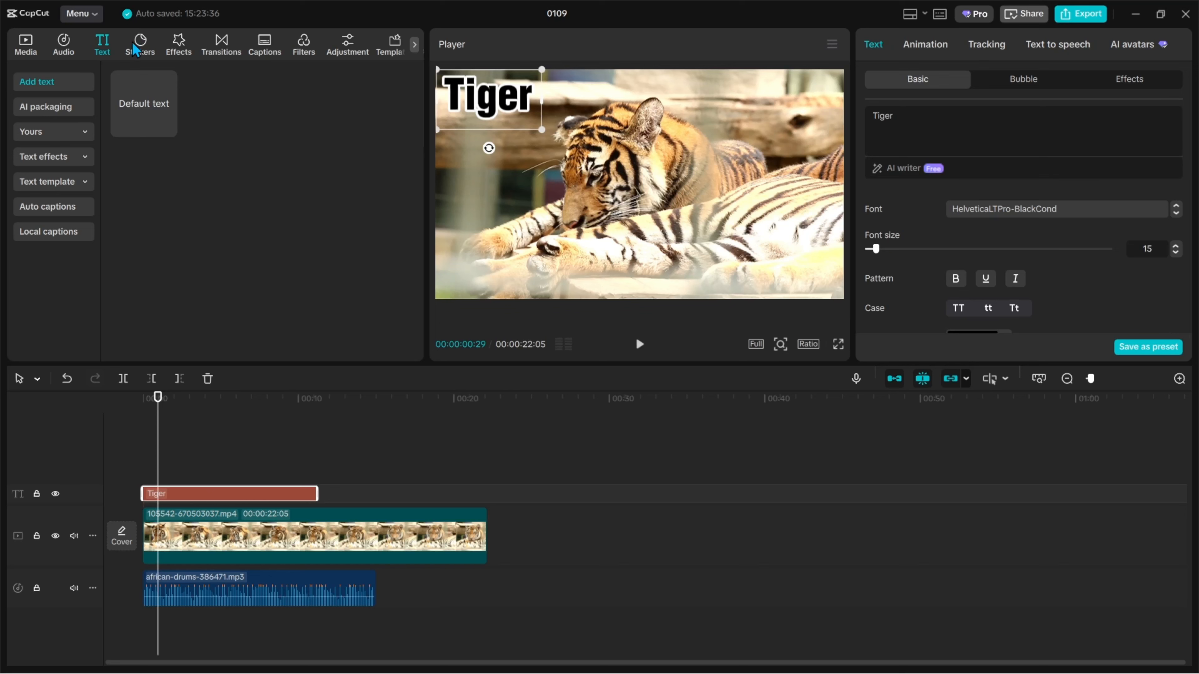
Search the stickers for "tiger" and add the orange cartoon tiger with raised arms above the title from the timeline's start.
click(141, 45)
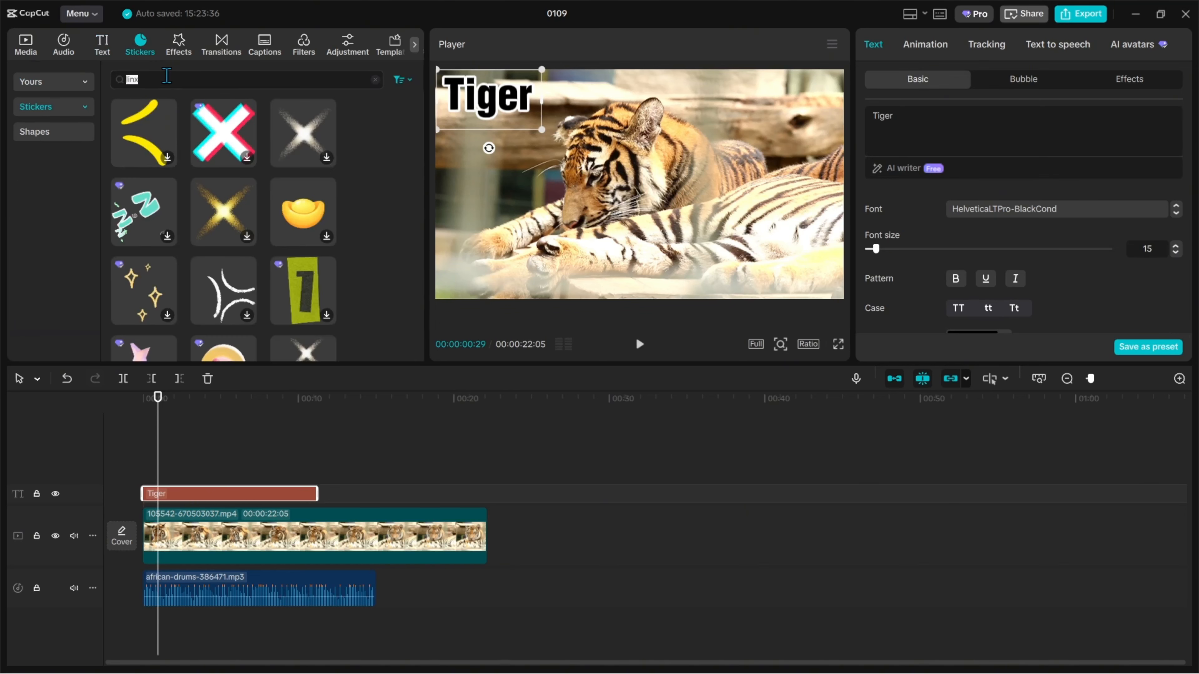
text(tiger)
key(Return)
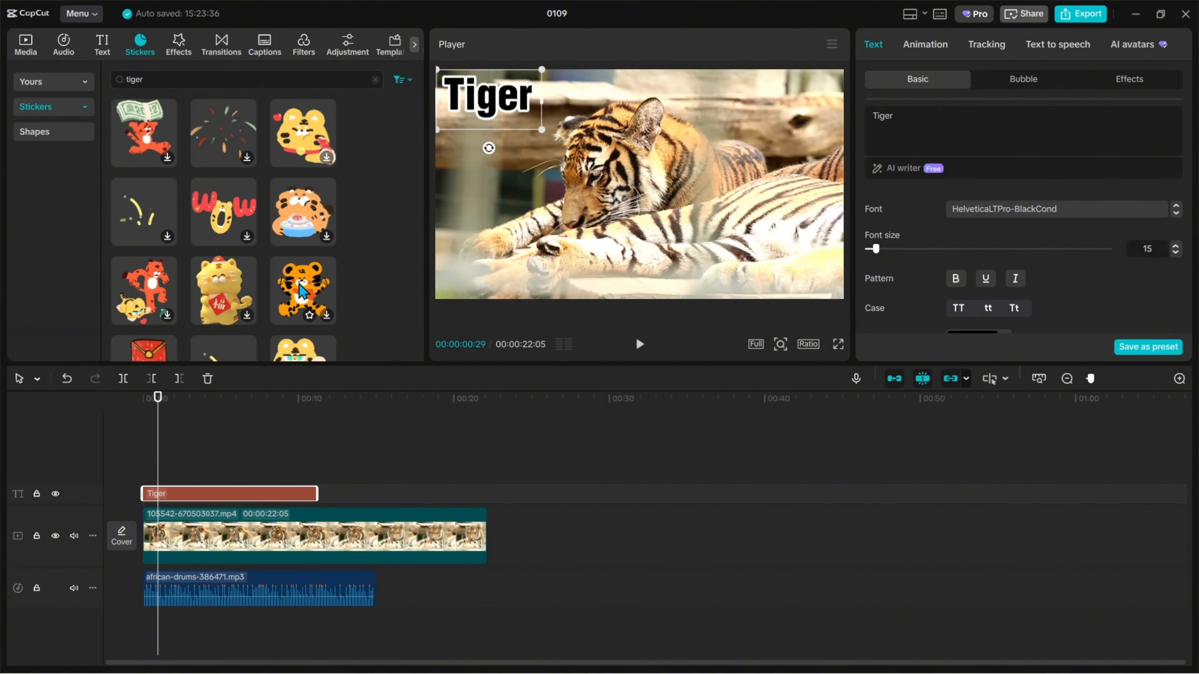
drag(303, 290, 316, 471)
click(259, 451)
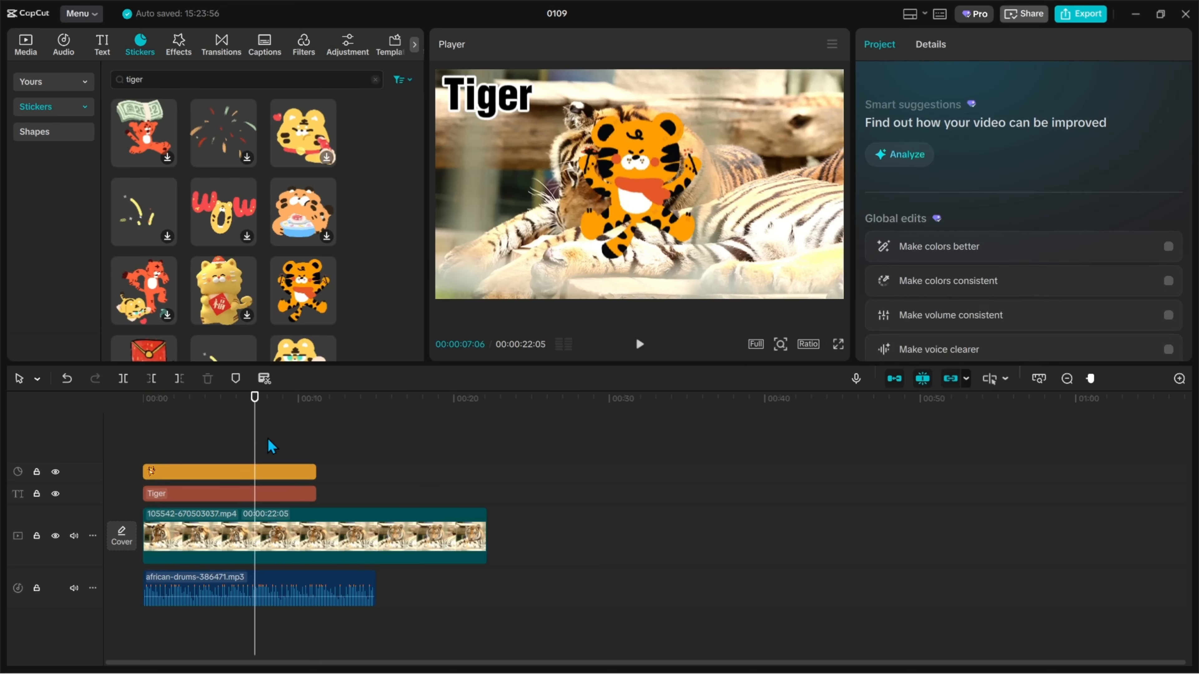
Scale the tiger sticker to about 41% and place it in the frame's upper-right corner, at about X 1617, Y 777.
click(655, 171)
drag(704, 252, 558, 122)
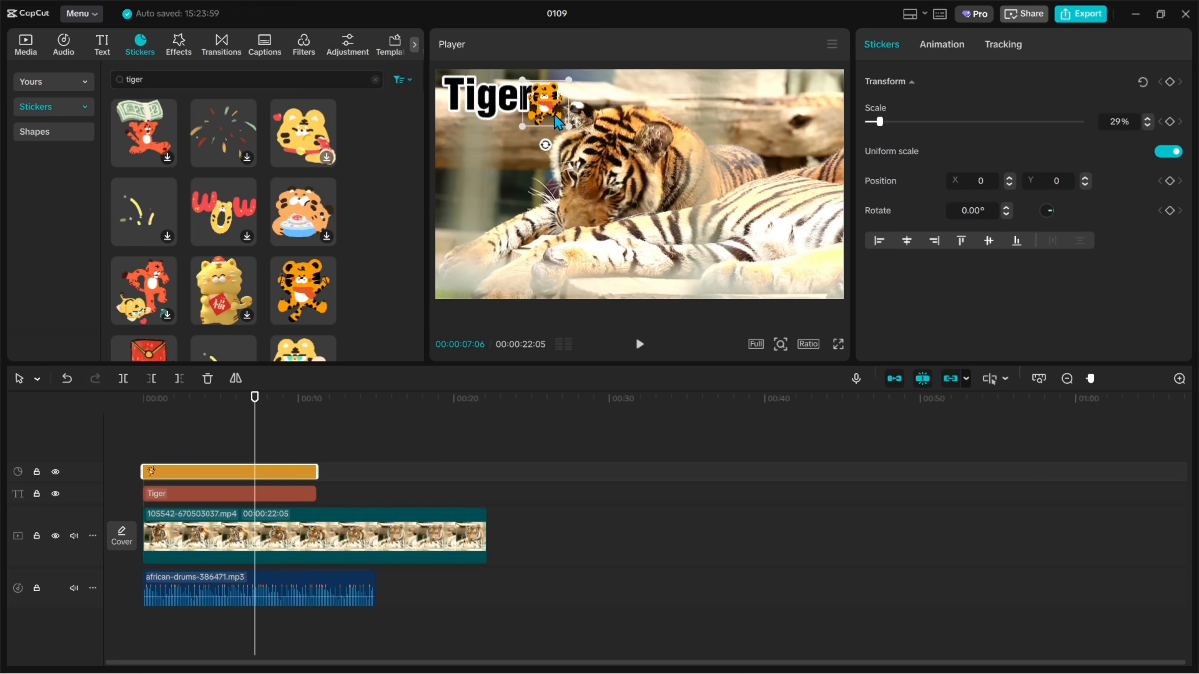
click(518, 113)
drag(566, 107, 498, 109)
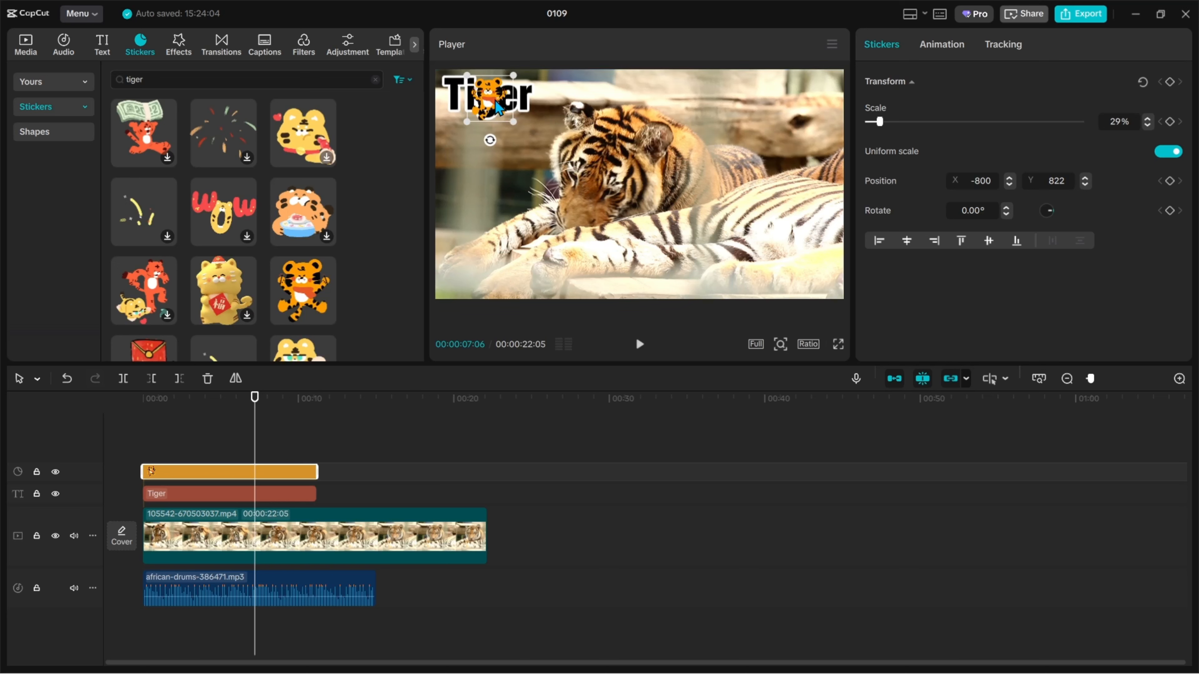
drag(273, 503, 245, 472)
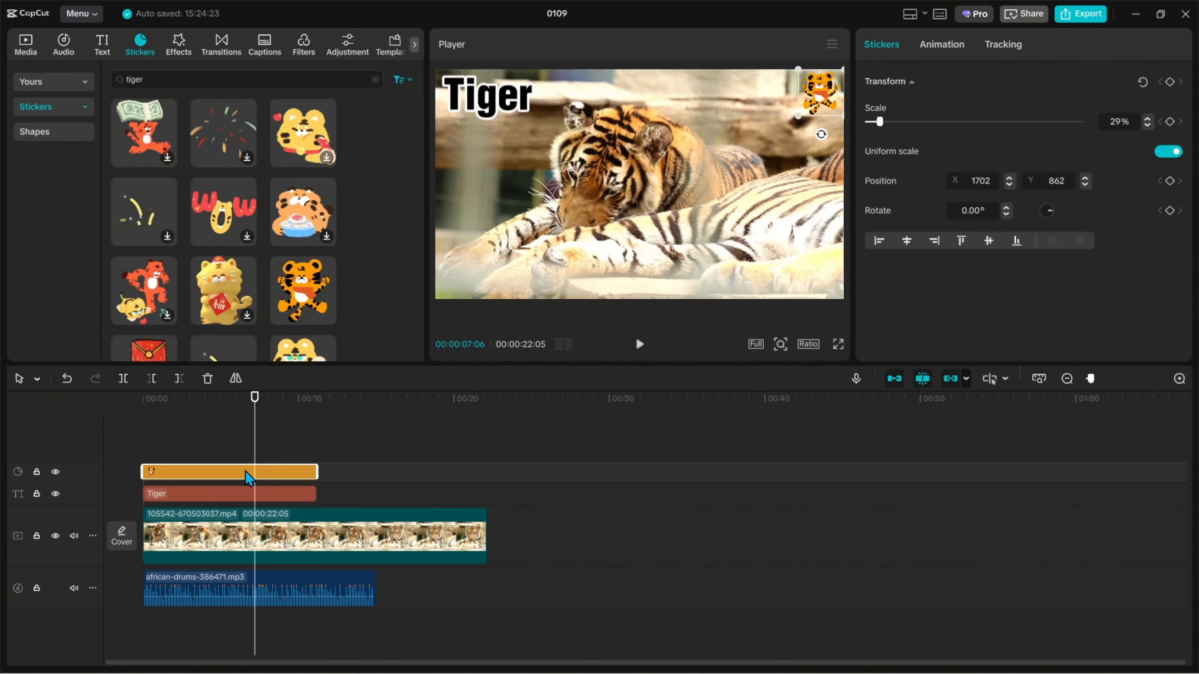
drag(797, 121, 779, 133)
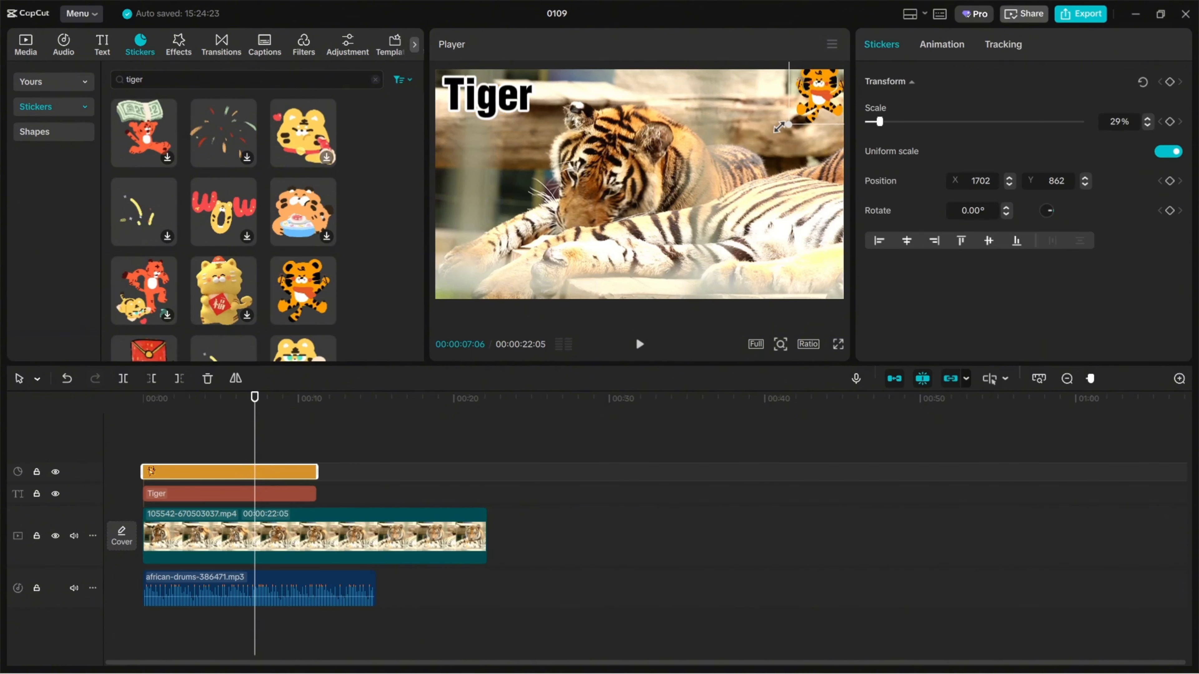
click(745, 127)
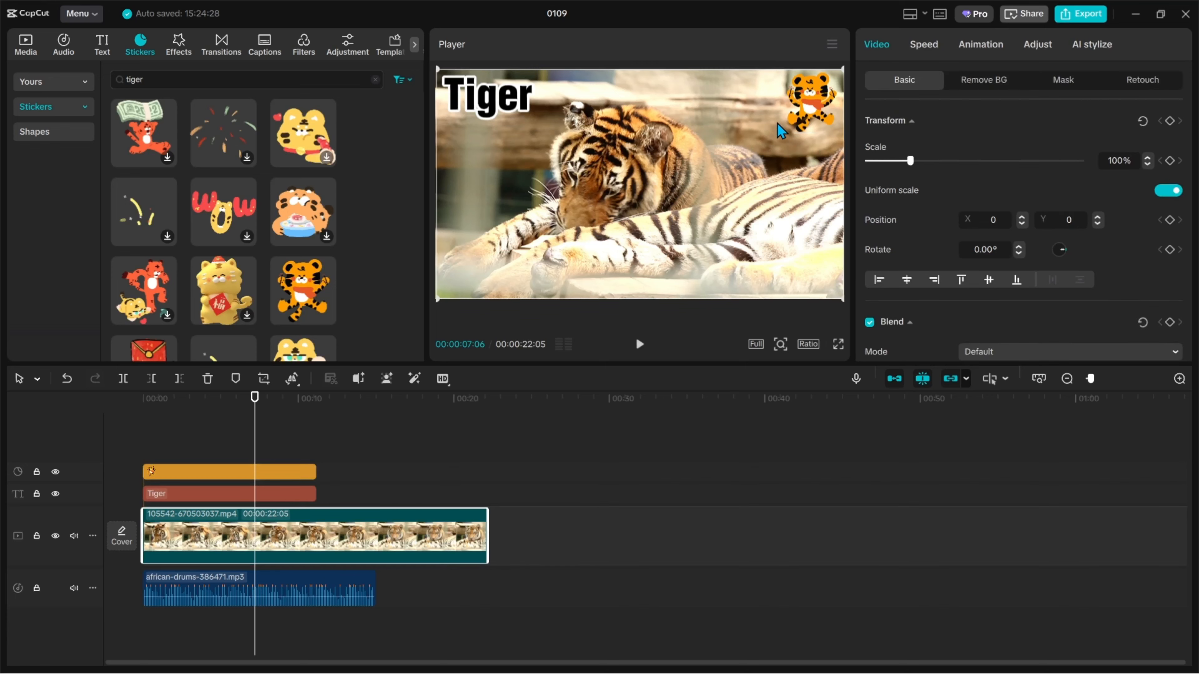
click(789, 130)
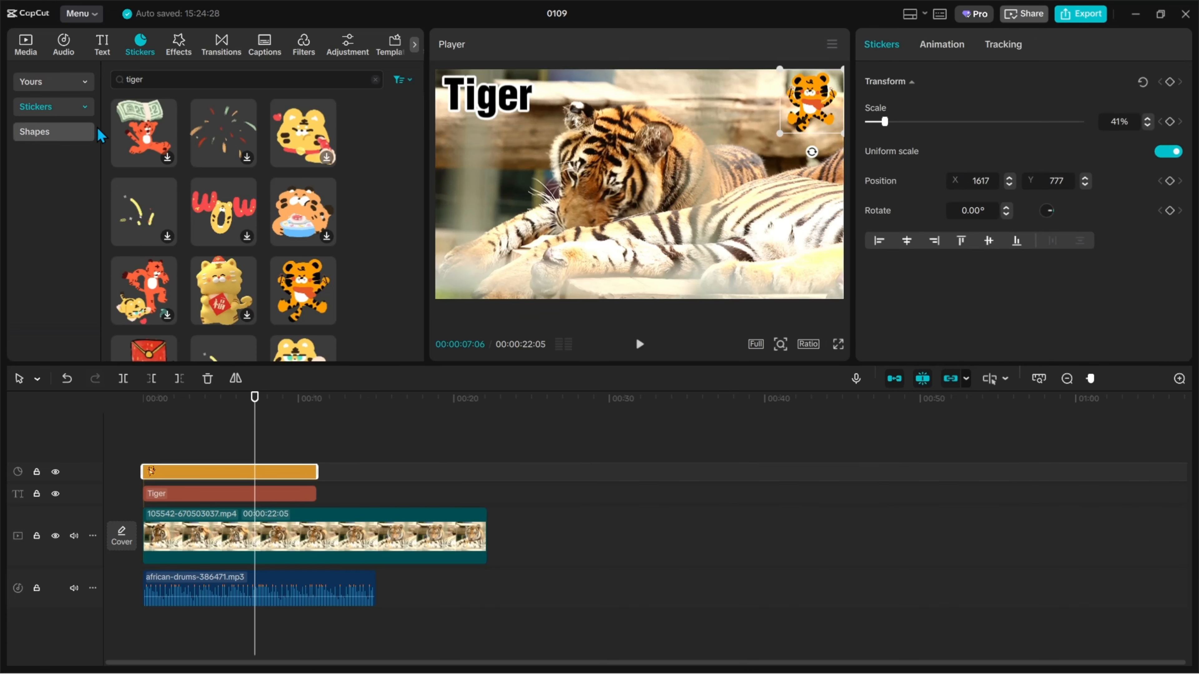
Trim the tiger video's end to 00:00:15:01 to match the audio, and extend the title and sticker to the same end.
click(303, 45)
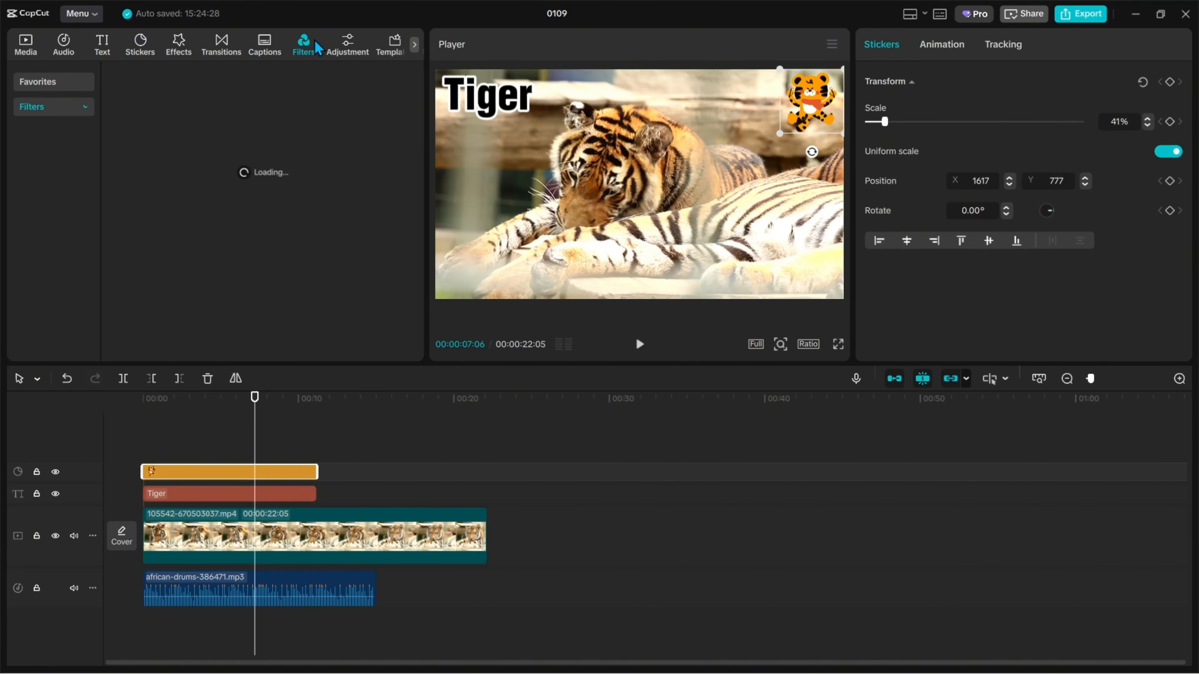
click(296, 543)
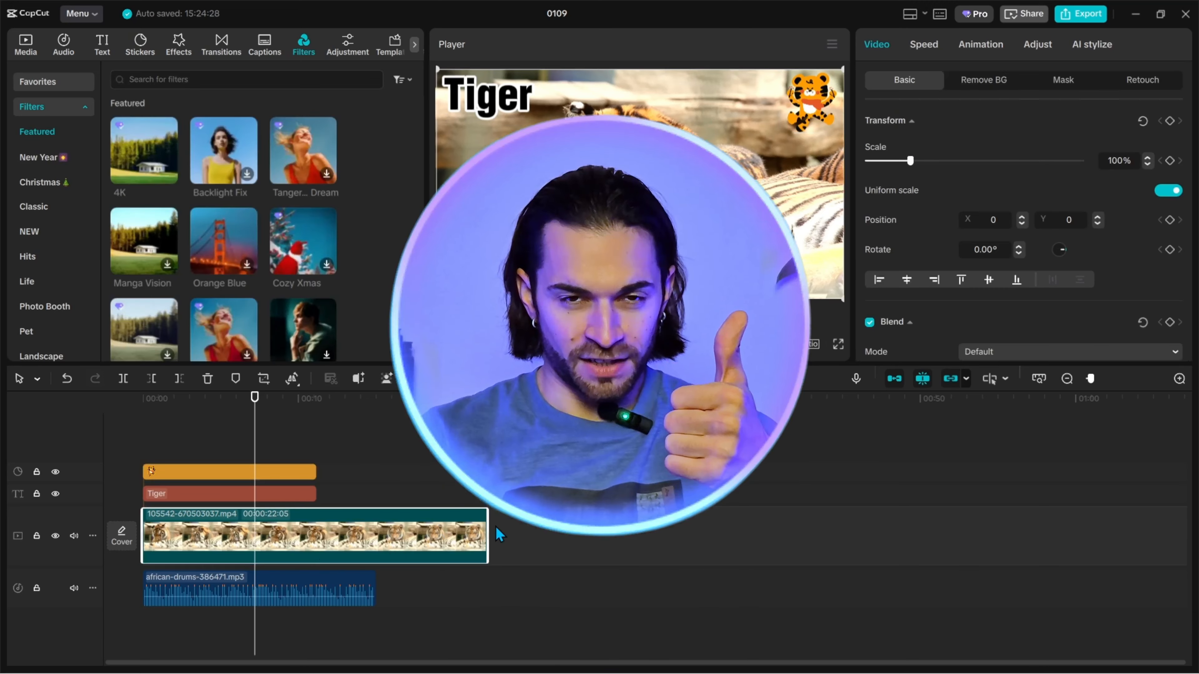
drag(487, 530, 375, 528)
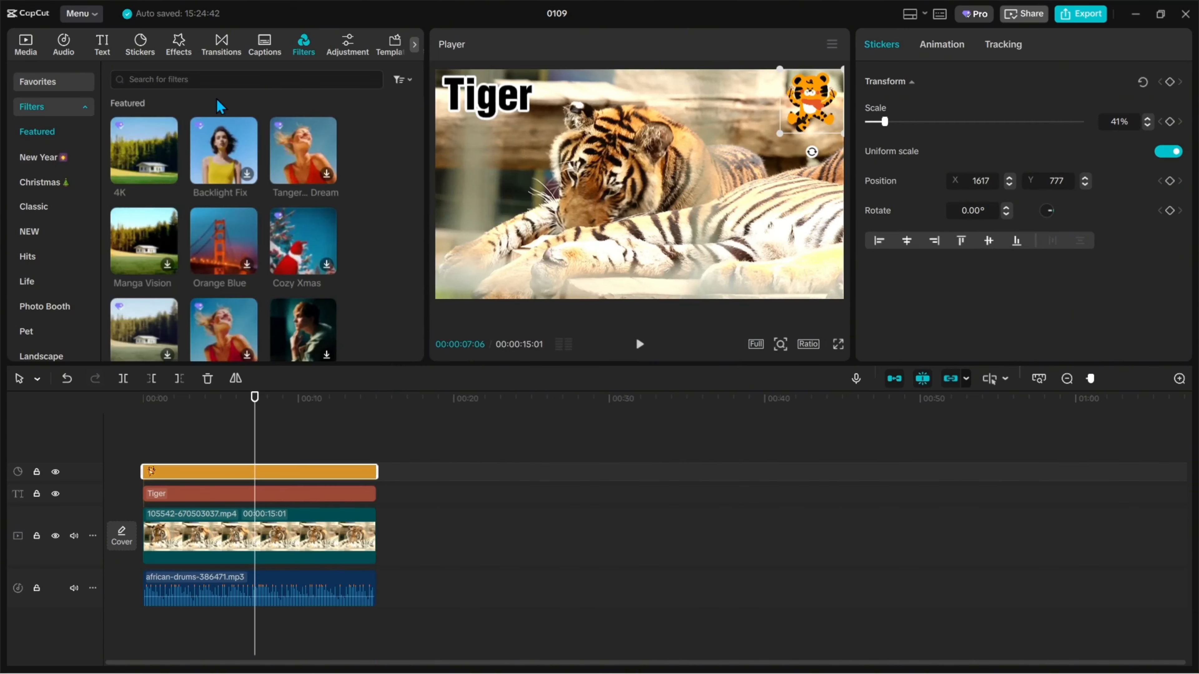
Add the Green Orange filter on a layer above the sticker, spanning the full length of the video.
click(195, 86)
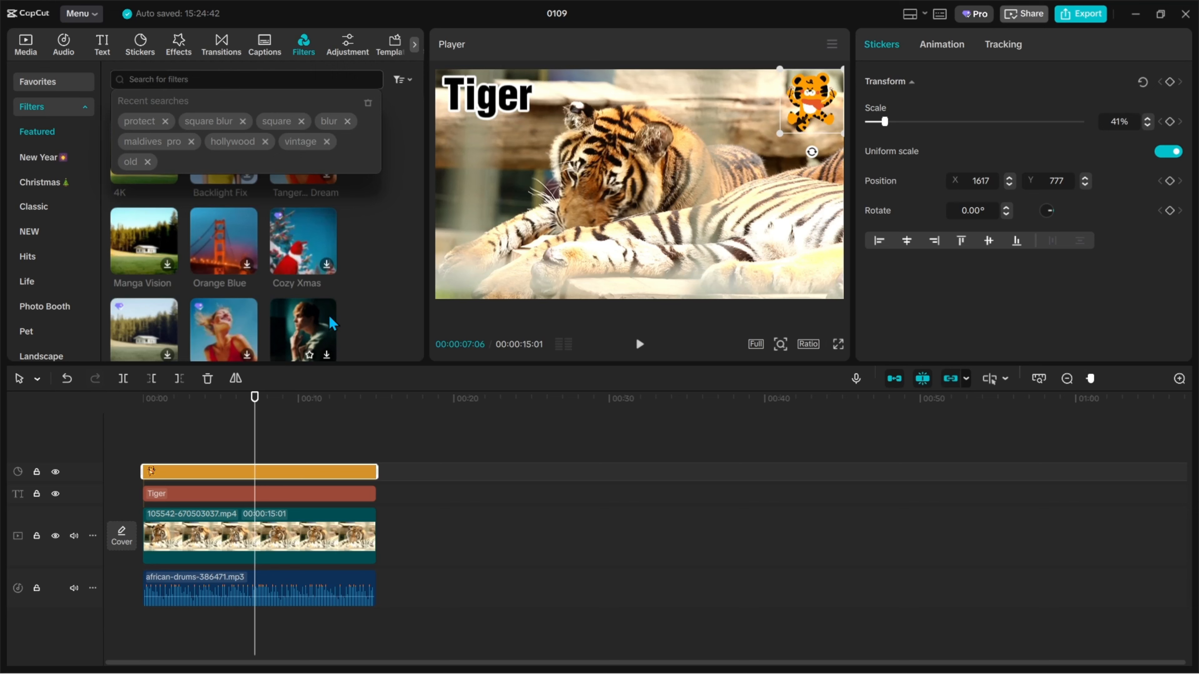
drag(333, 324, 378, 462)
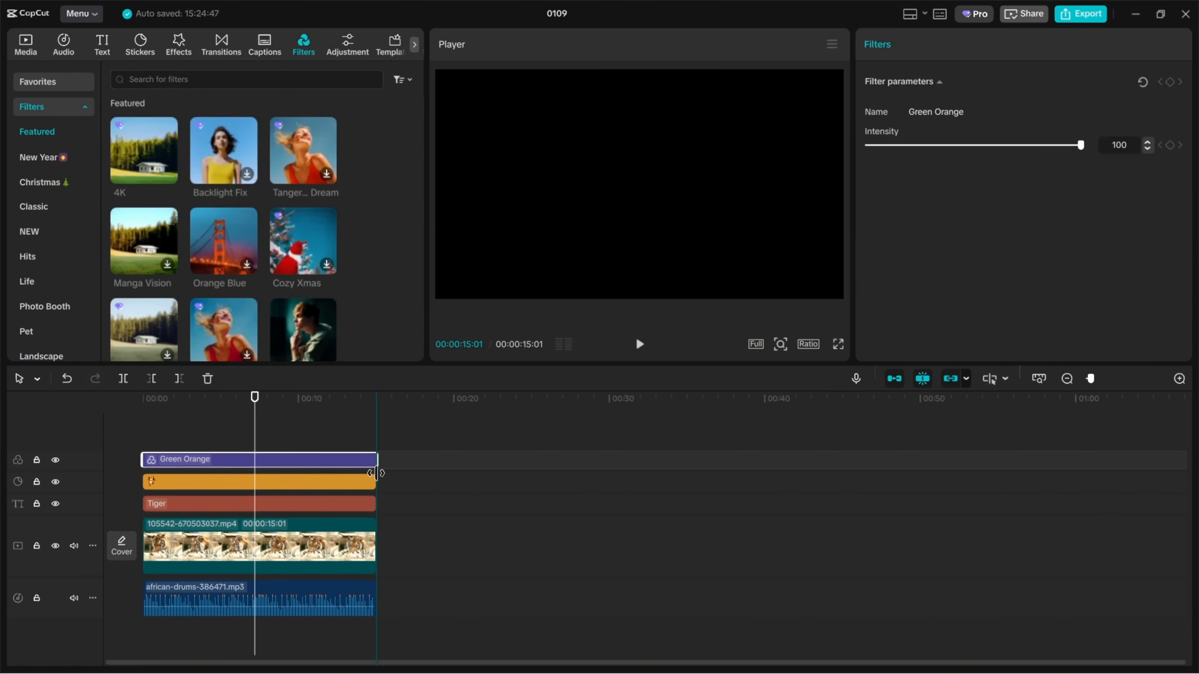
click(291, 435)
click(218, 429)
Move the Green Orange filter below the title and sticker, directly above the video, and return the playhead to the start.
click(208, 463)
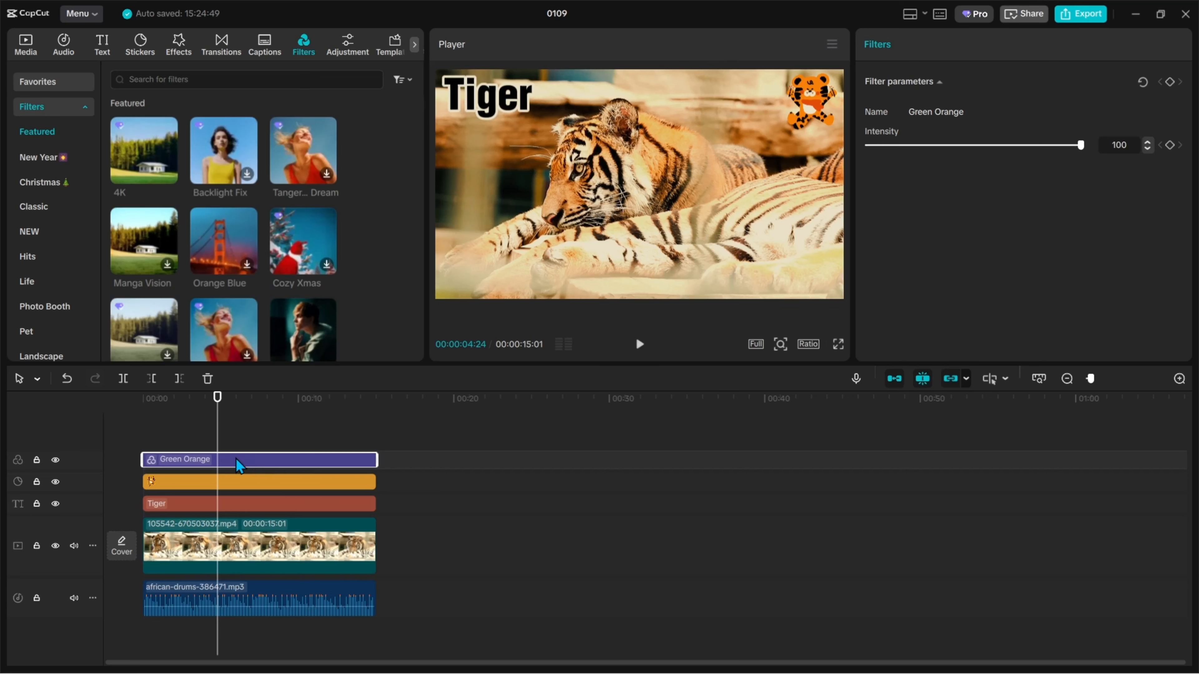
drag(236, 458, 212, 517)
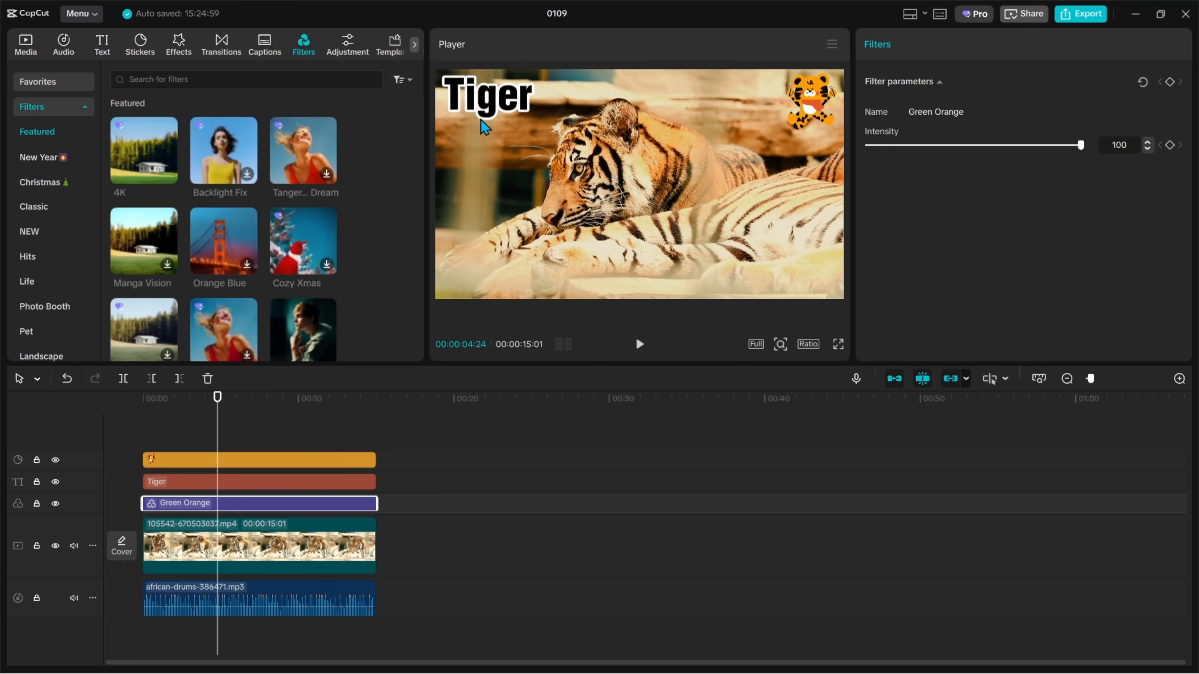
click(530, 114)
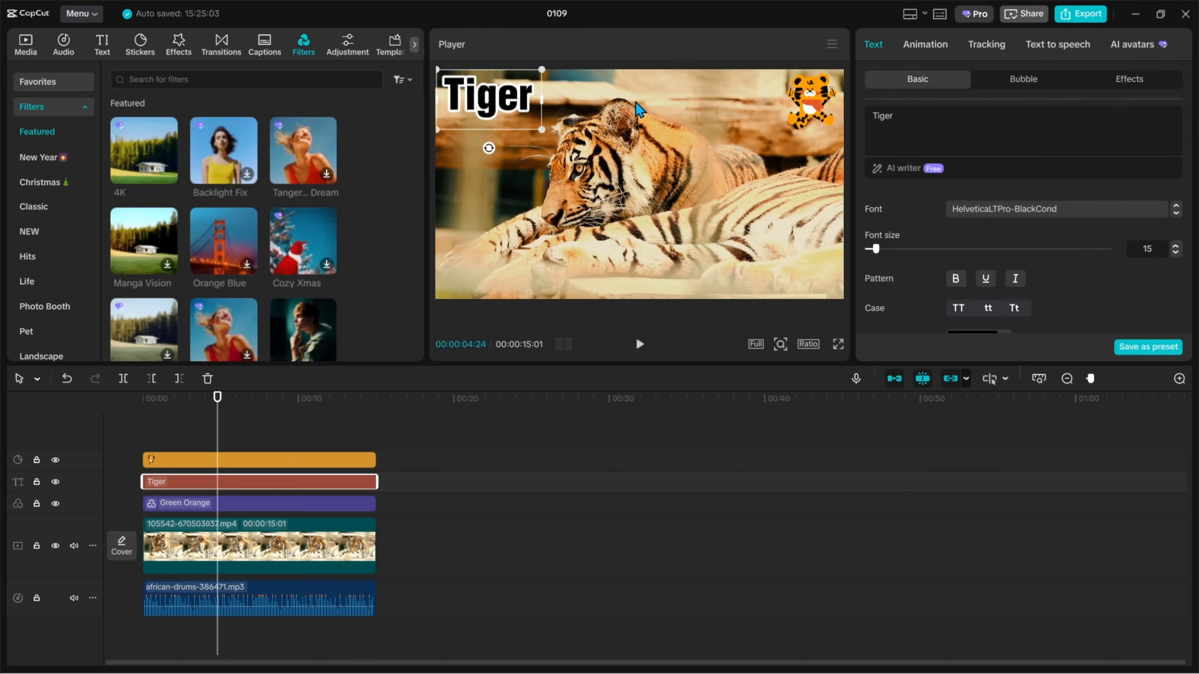
click(144, 441)
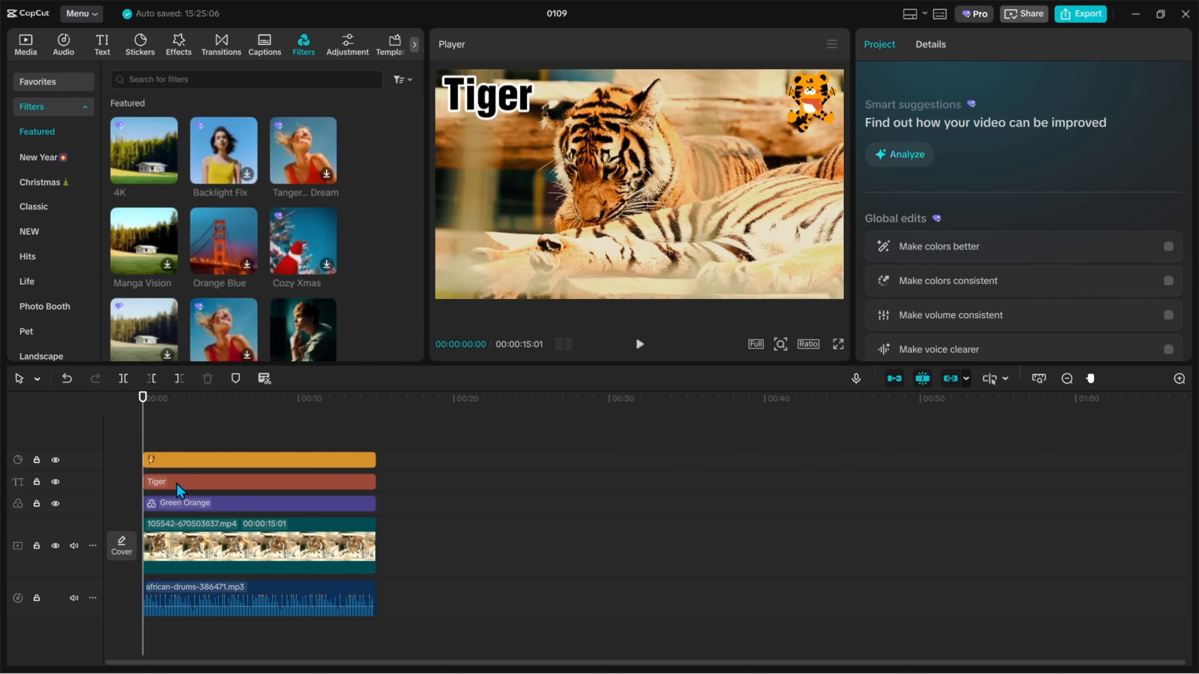
Apply the Slide Right entrance animation to the Tiger title.
click(169, 482)
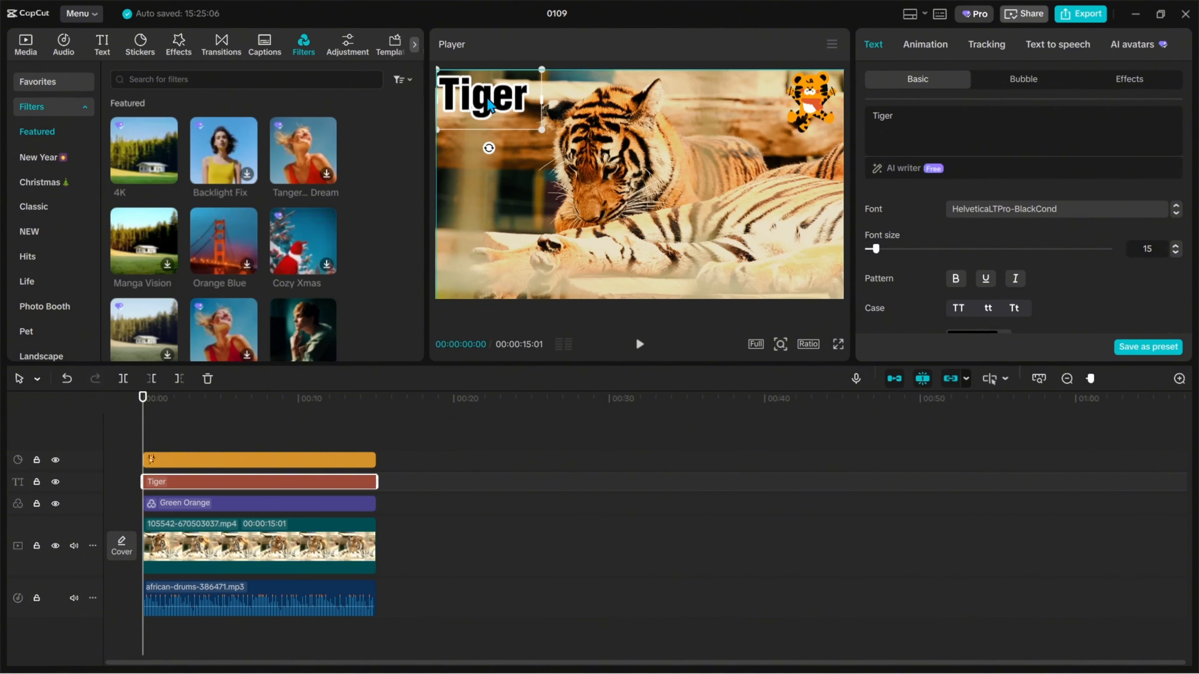
click(923, 45)
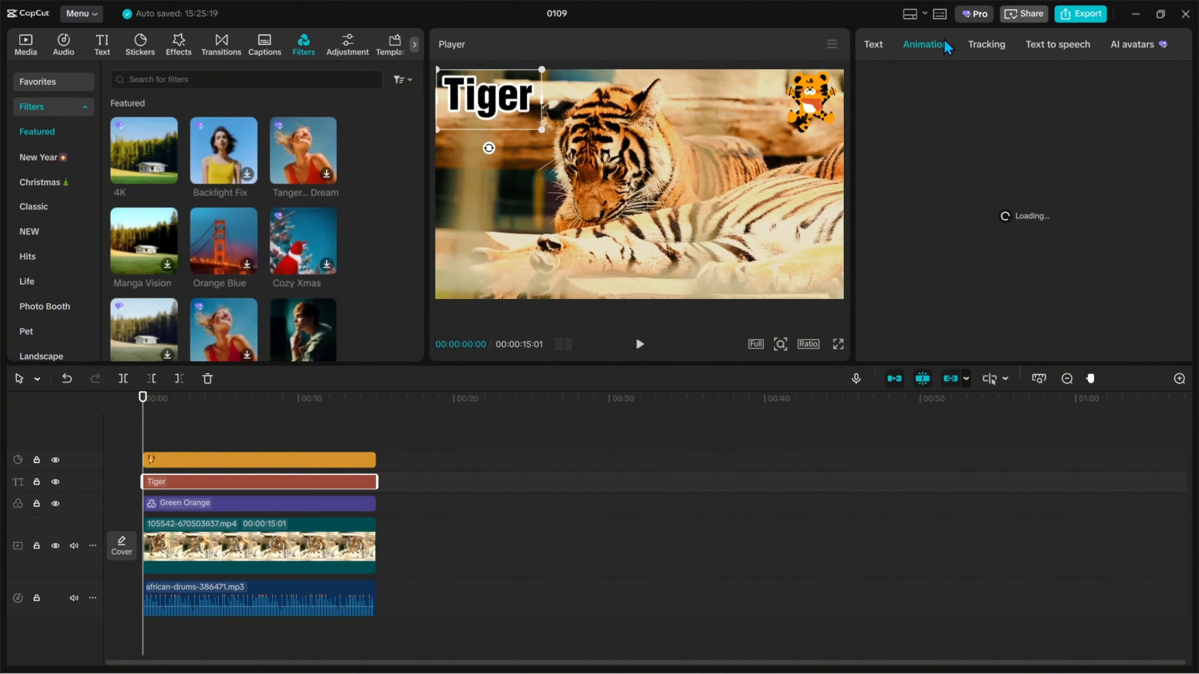
click(877, 124)
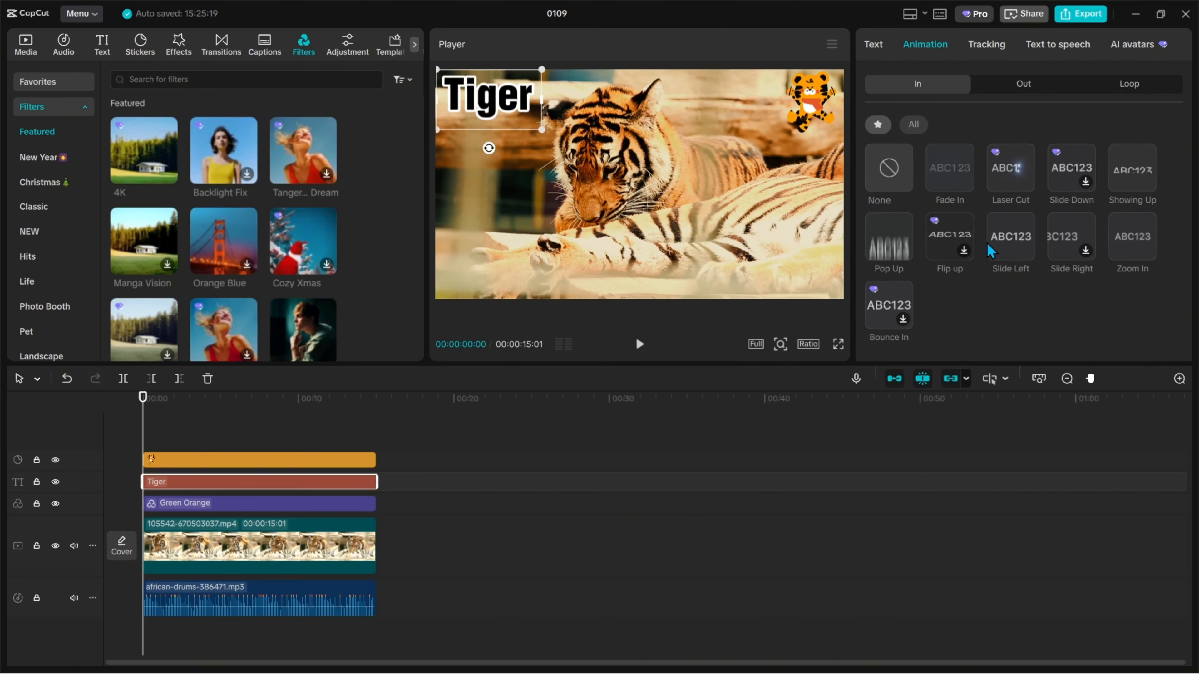
click(1070, 235)
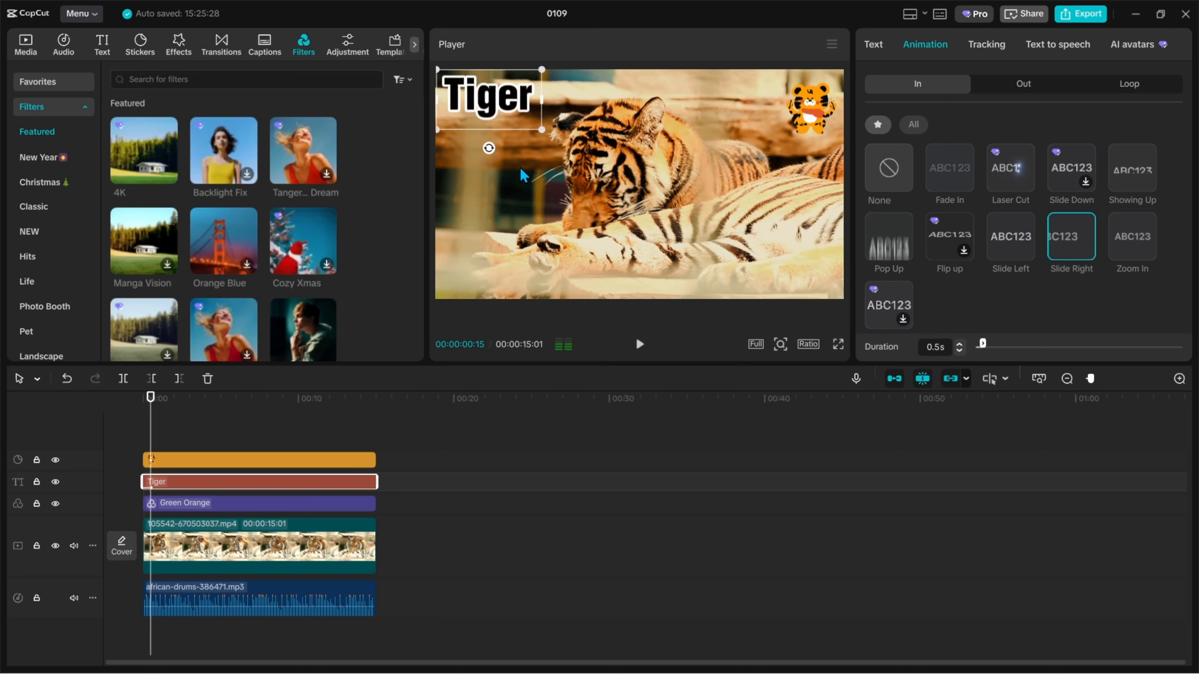
Trim the start of the tiger sticker to 00:00:02:00 so it appears after the title.
click(806, 120)
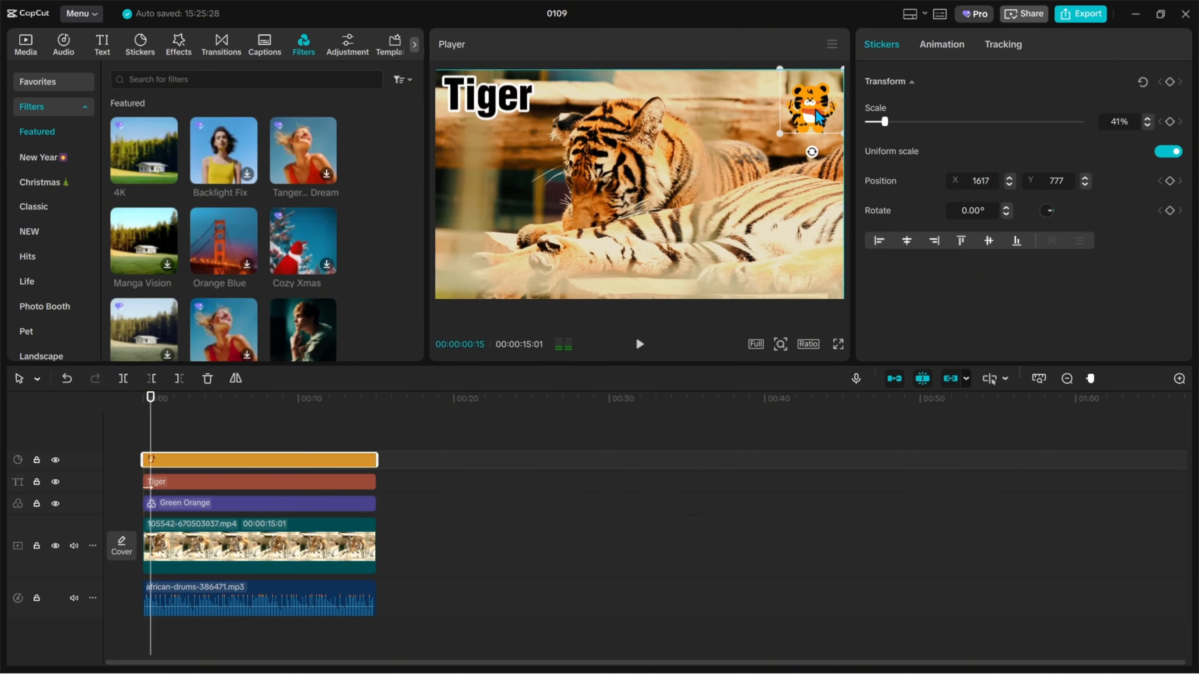
click(214, 492)
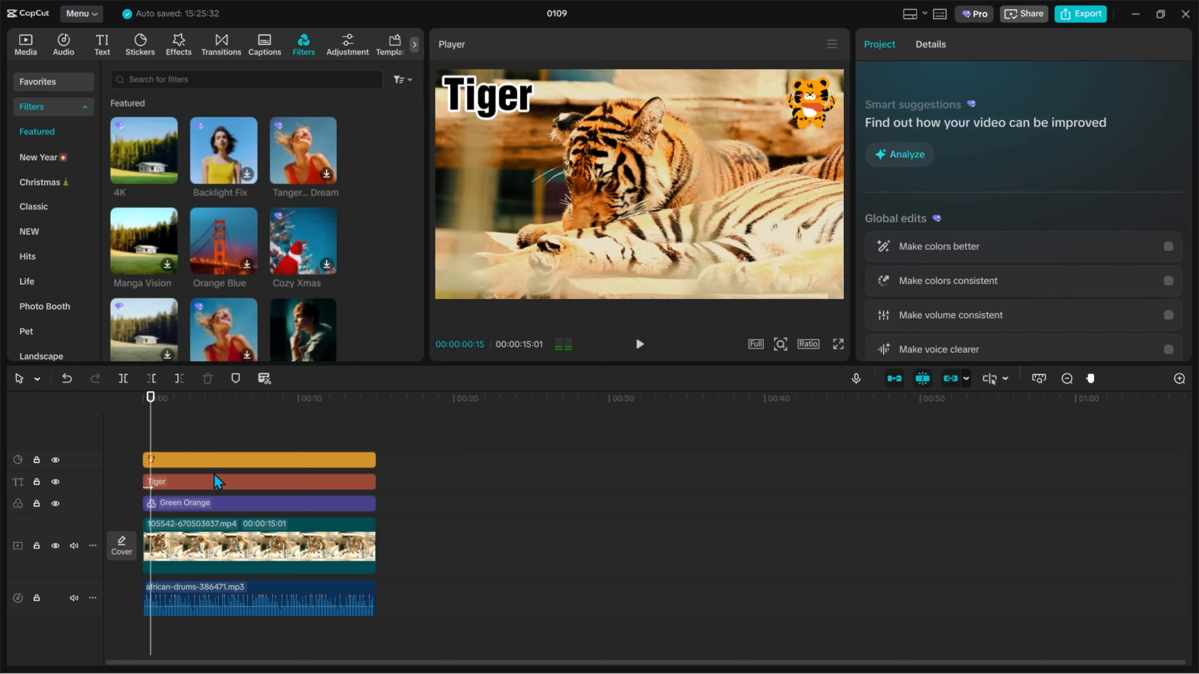
click(201, 485)
drag(158, 461, 175, 436)
click(236, 435)
click(243, 460)
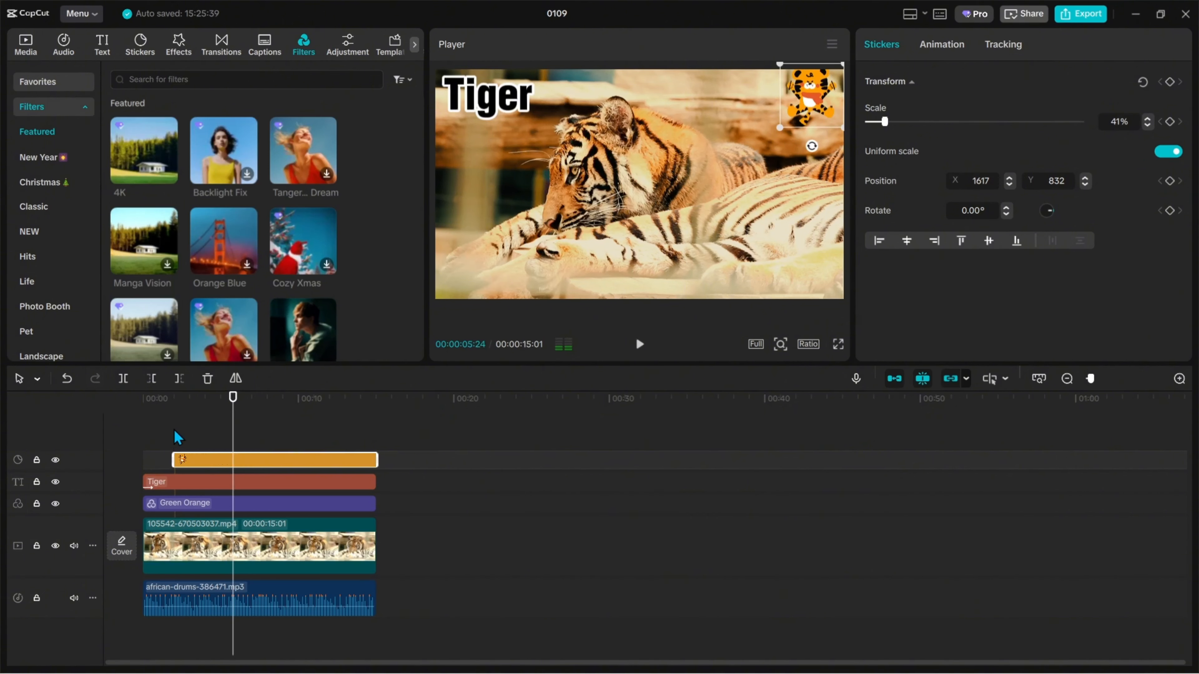
Apply the Slide Left entrance animation to the tiger sticker at its 00:00:02:00 start.
click(175, 435)
click(255, 460)
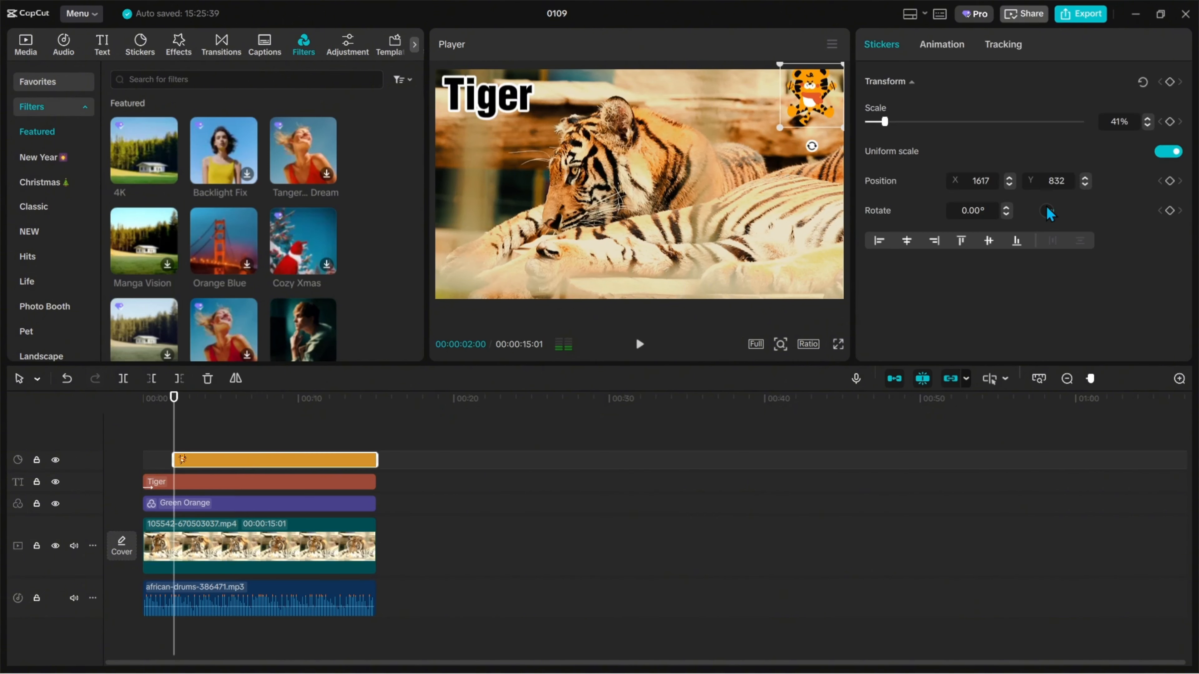
click(933, 55)
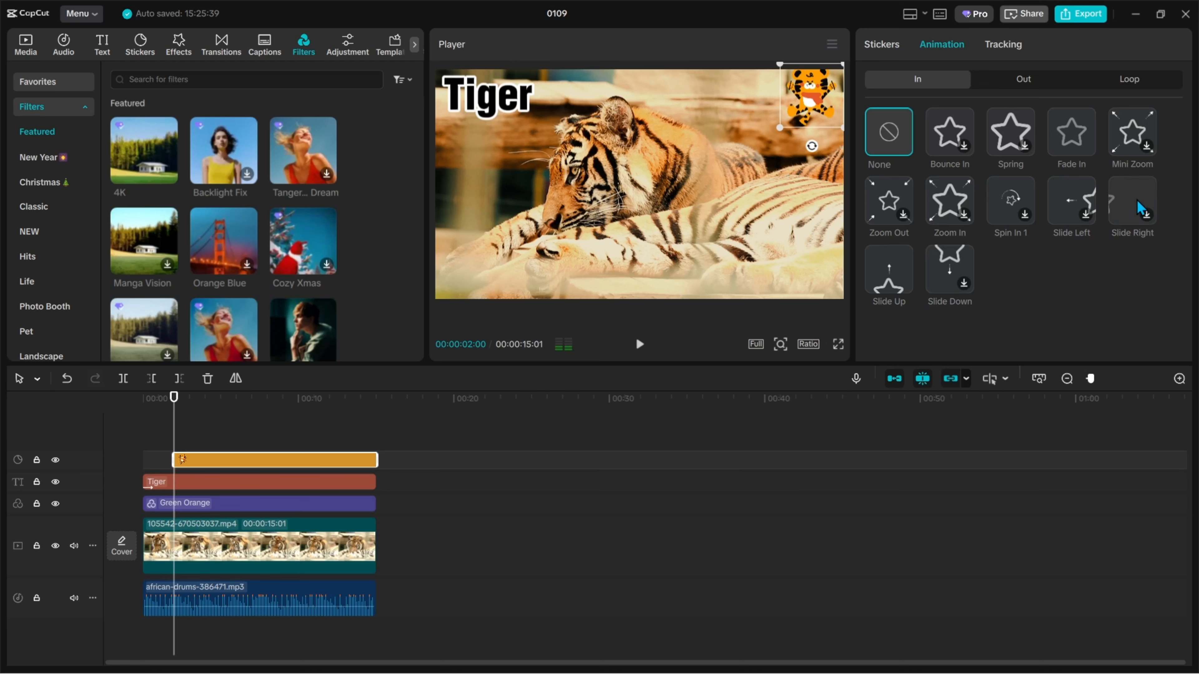
click(1067, 206)
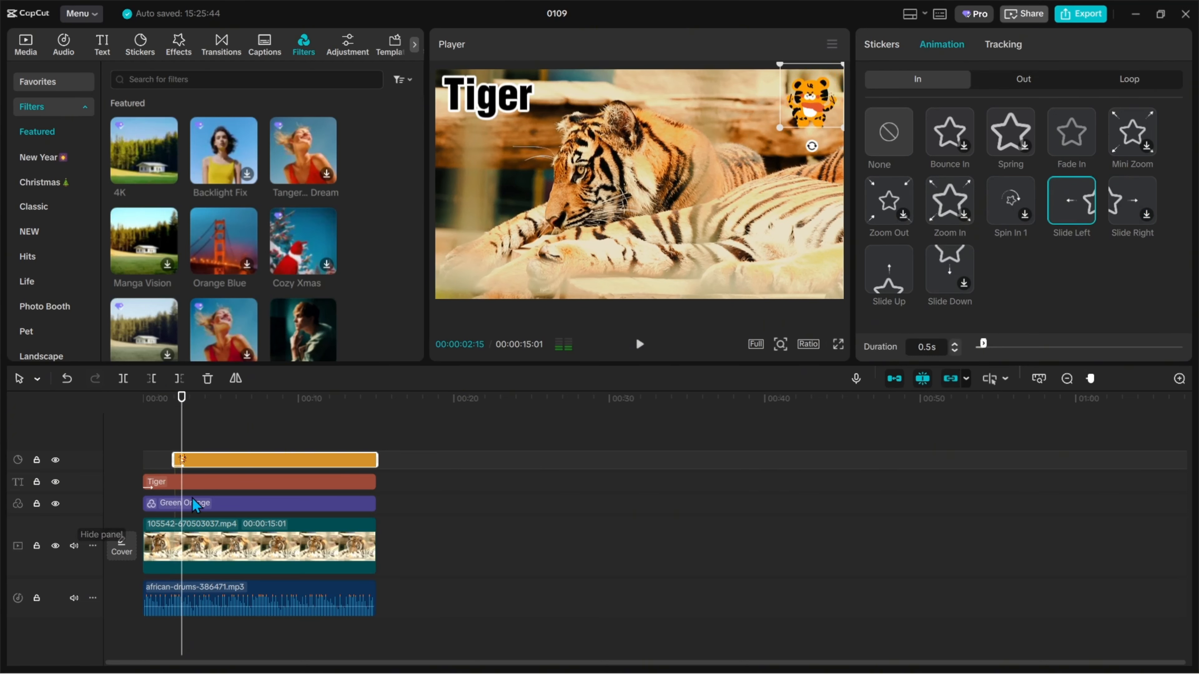
click(197, 439)
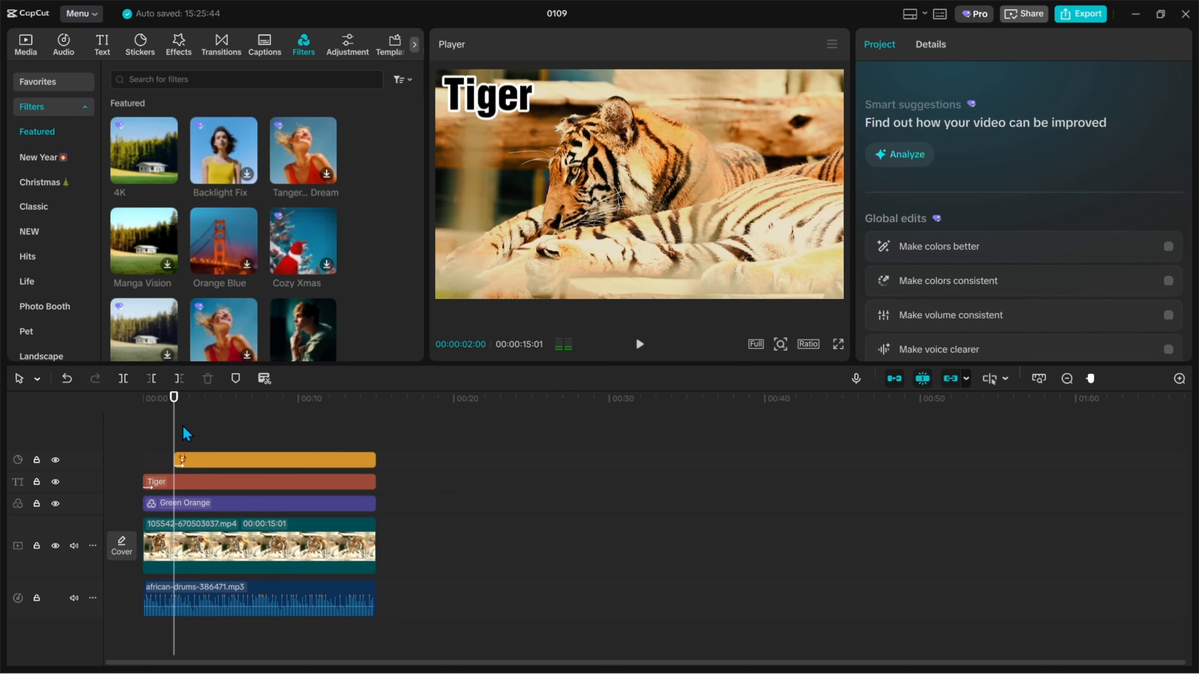
Add the favourite sound effect swish_whoosh (large) at the start of the timeline, on a new track below the drum audio.
click(135, 434)
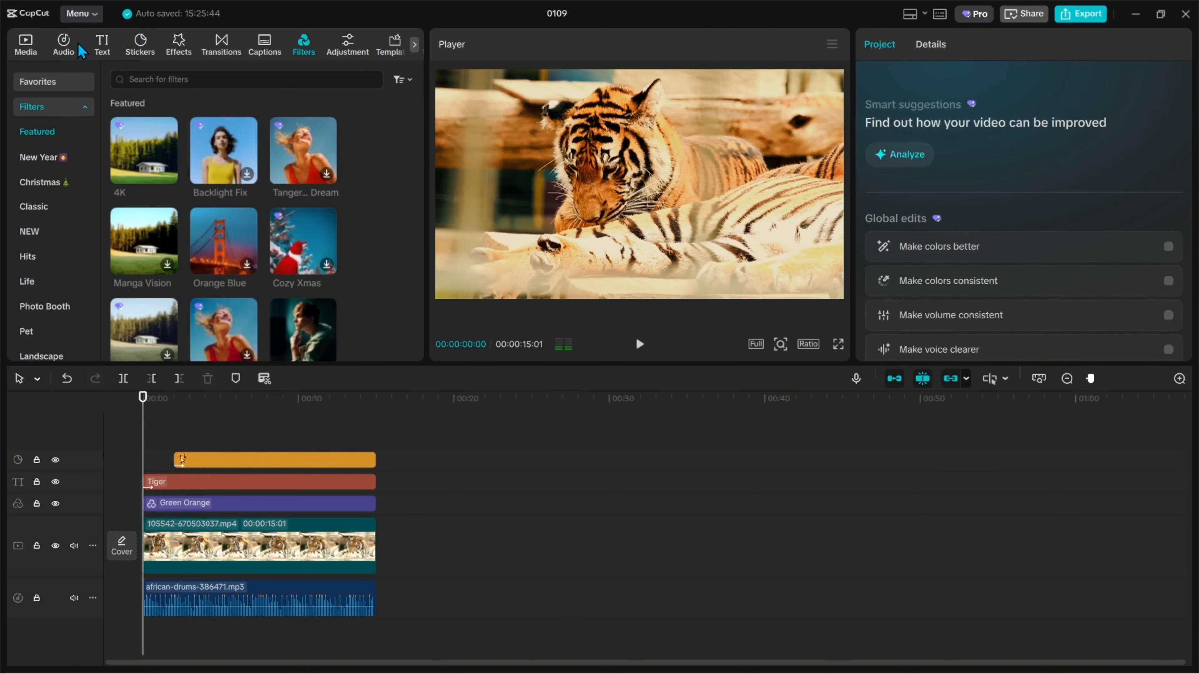
click(61, 43)
click(196, 79)
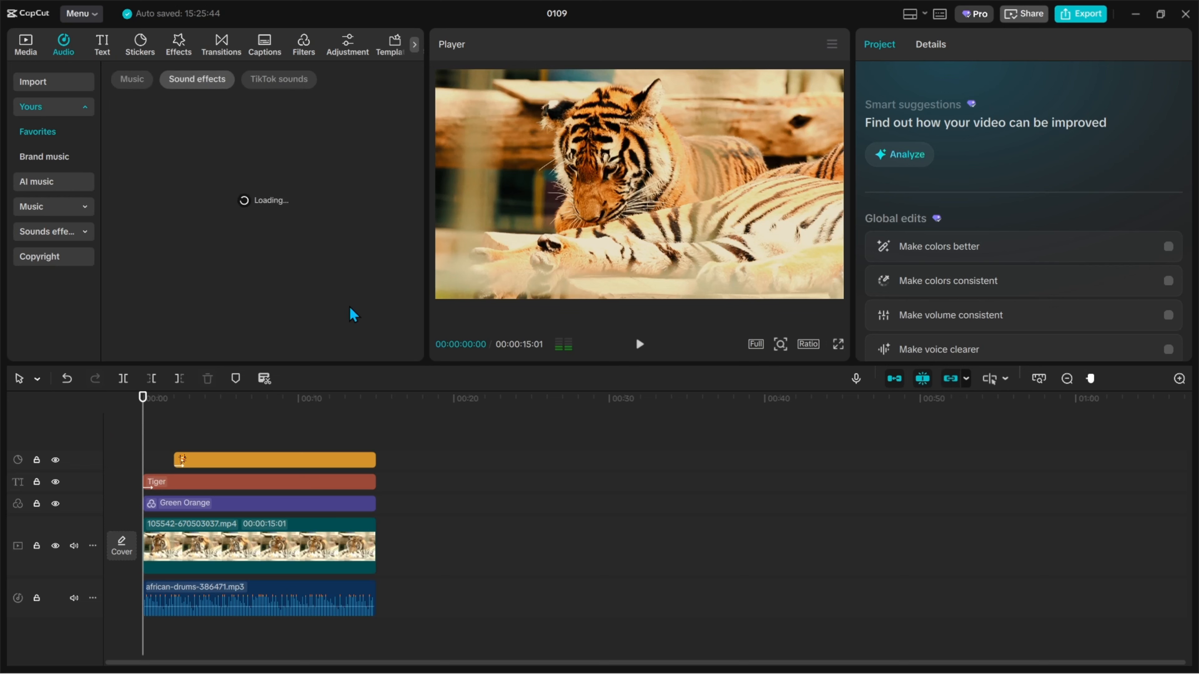
scroll(221, 199, down, 10)
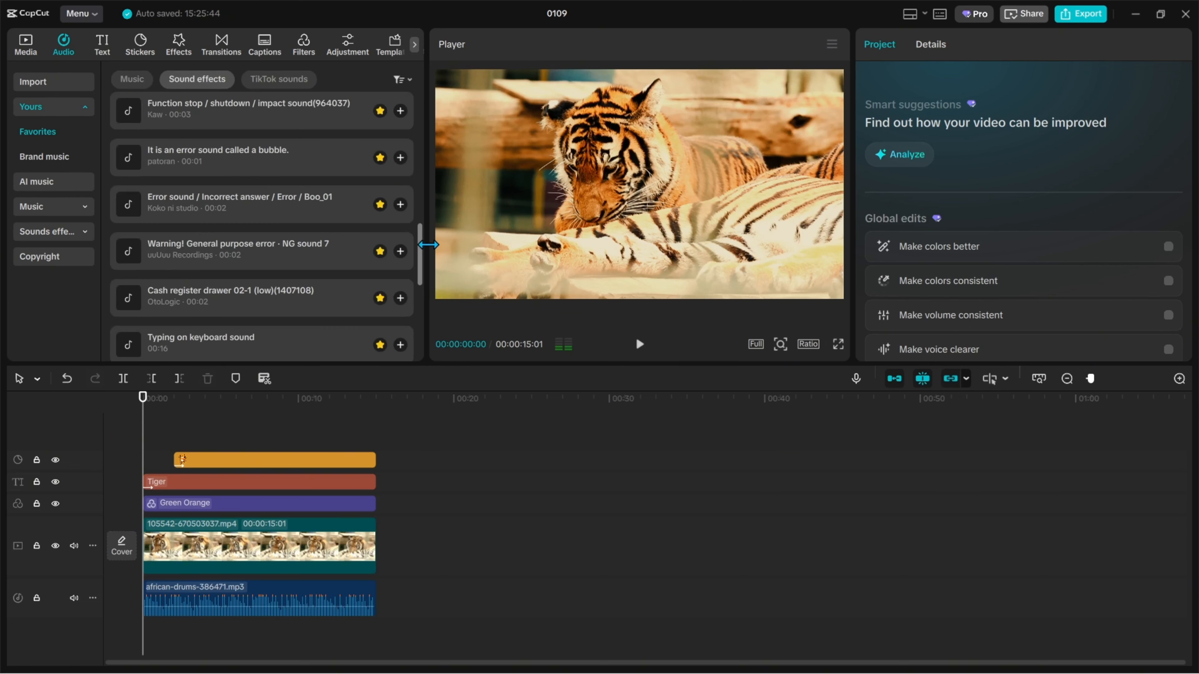
drag(218, 177, 141, 635)
Copy the whoosh sound effect and paste it on the same track at 00:00:02:00, where the sticker enters.
click(175, 435)
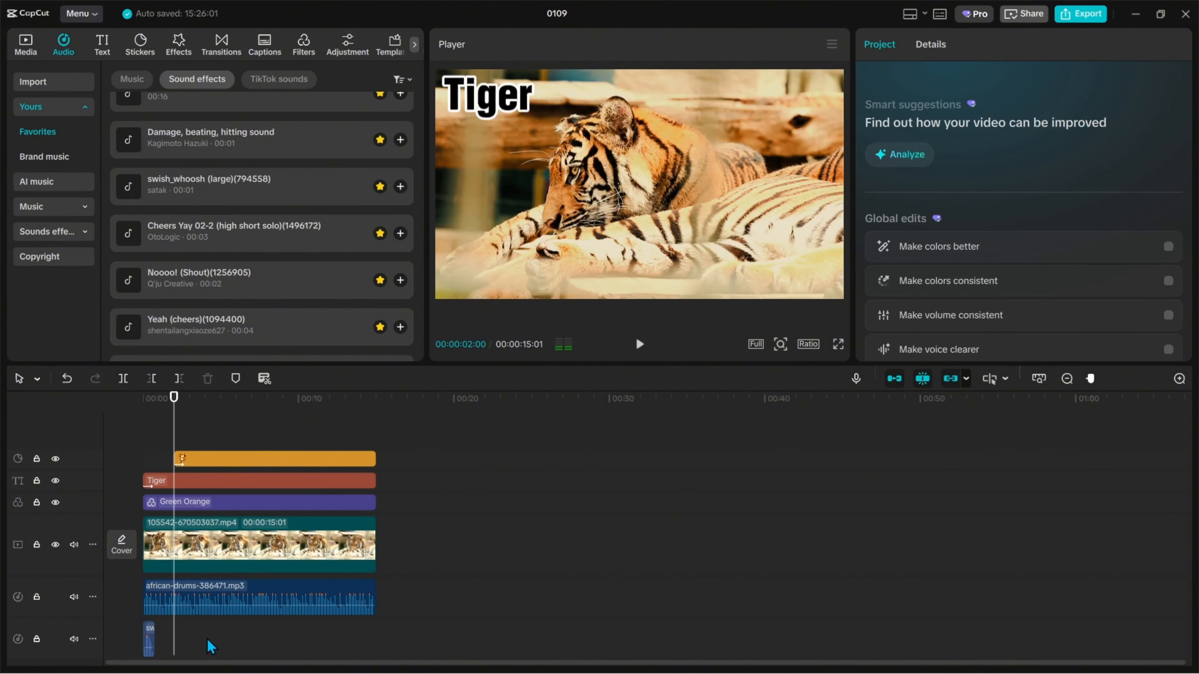
right_click(187, 628)
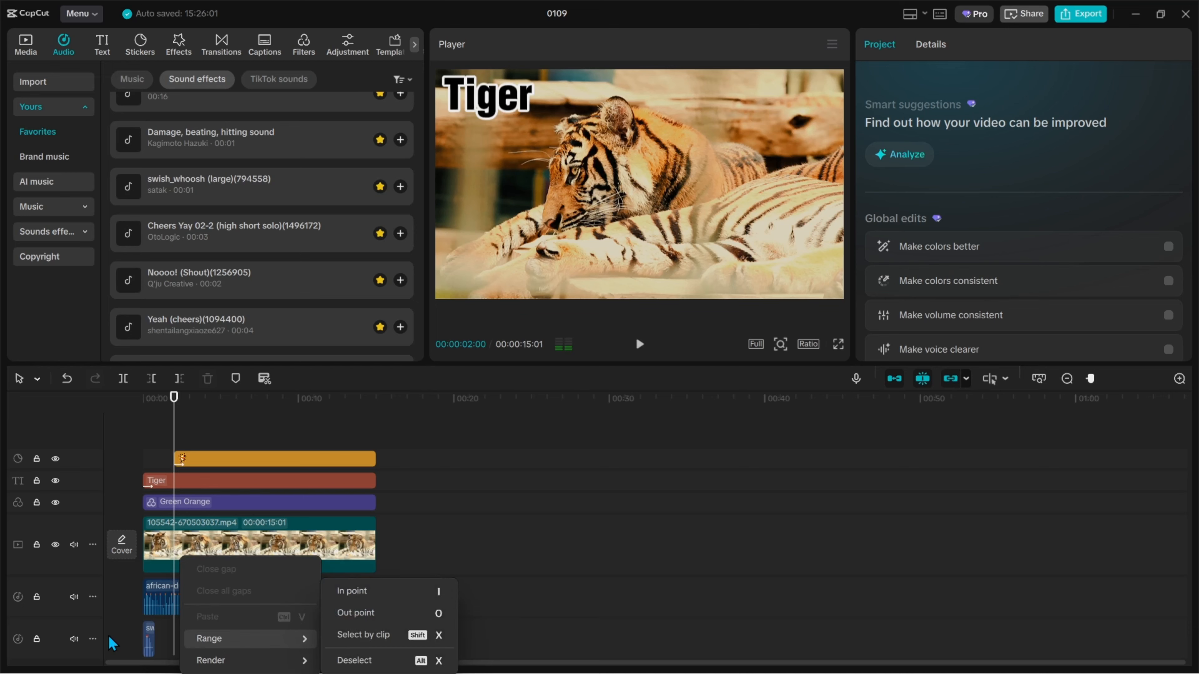
click(134, 632)
click(149, 633)
right_click(149, 635)
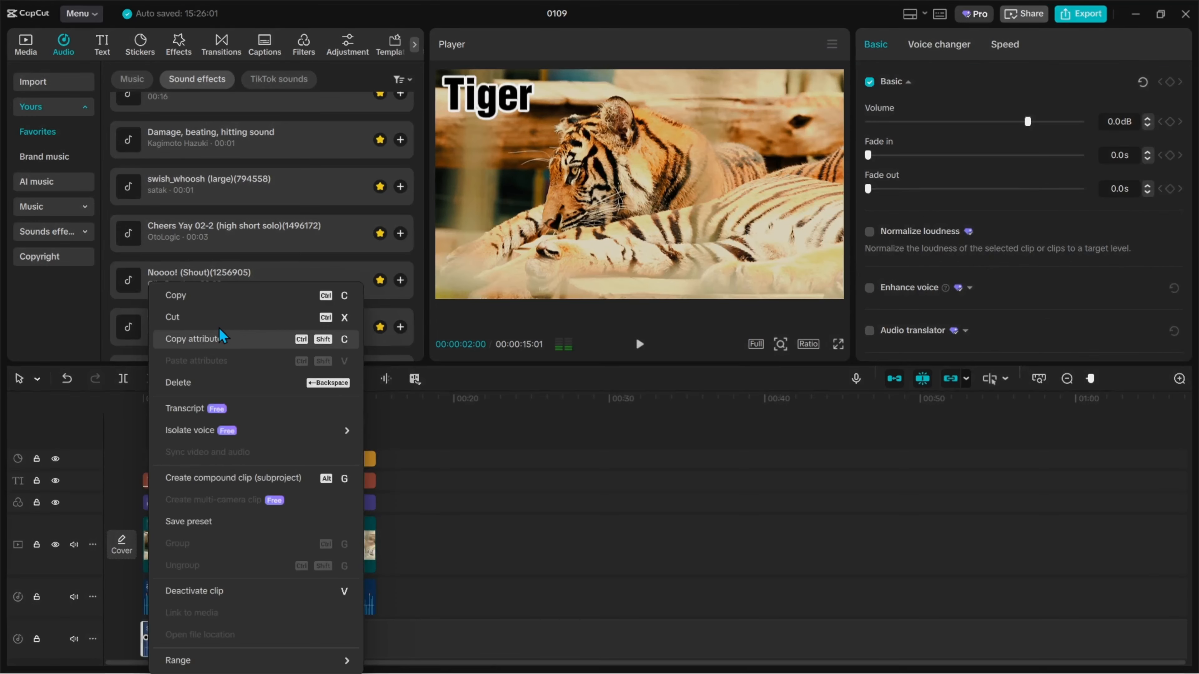
click(210, 301)
right_click(194, 629)
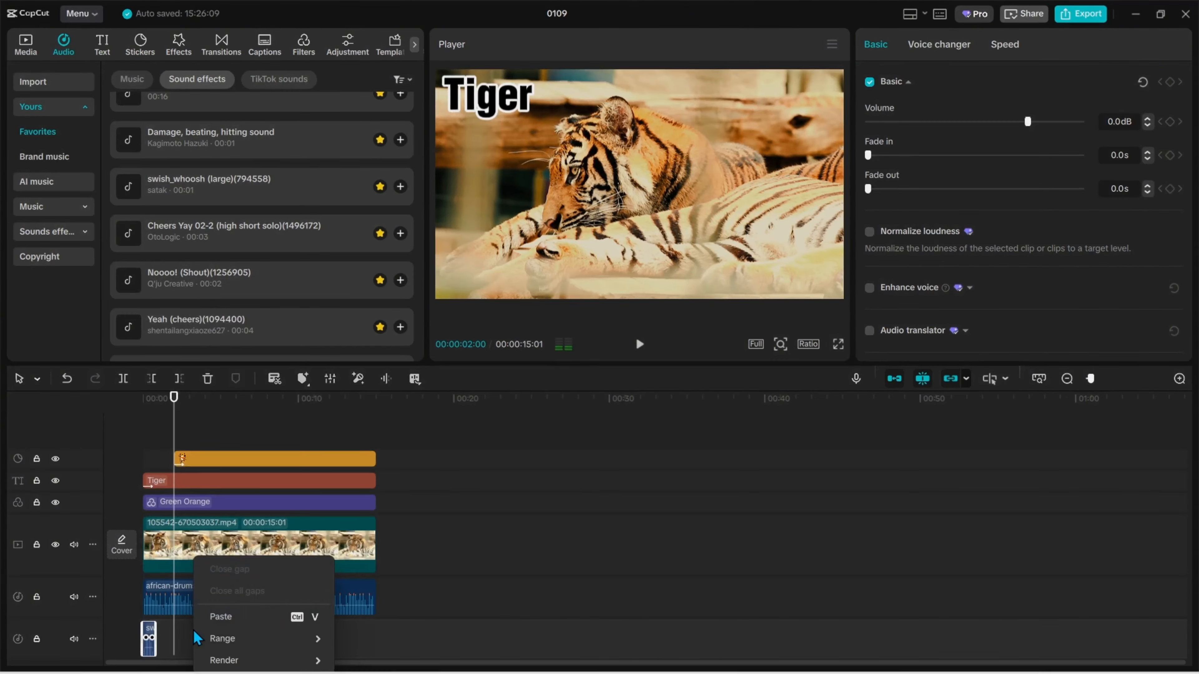
click(217, 623)
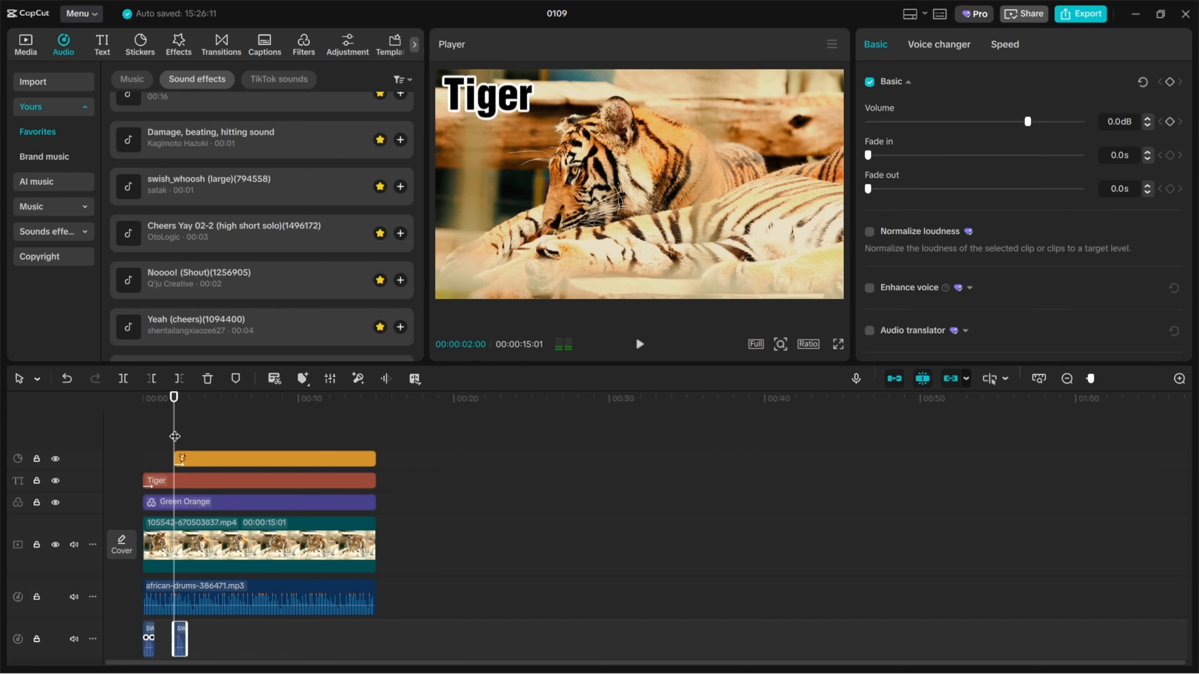
Return the playhead to the start and play the video to check the animations and sound effects.
drag(175, 437, 143, 438)
scroll(211, 453, down, 1)
scroll(296, 452, up, 1)
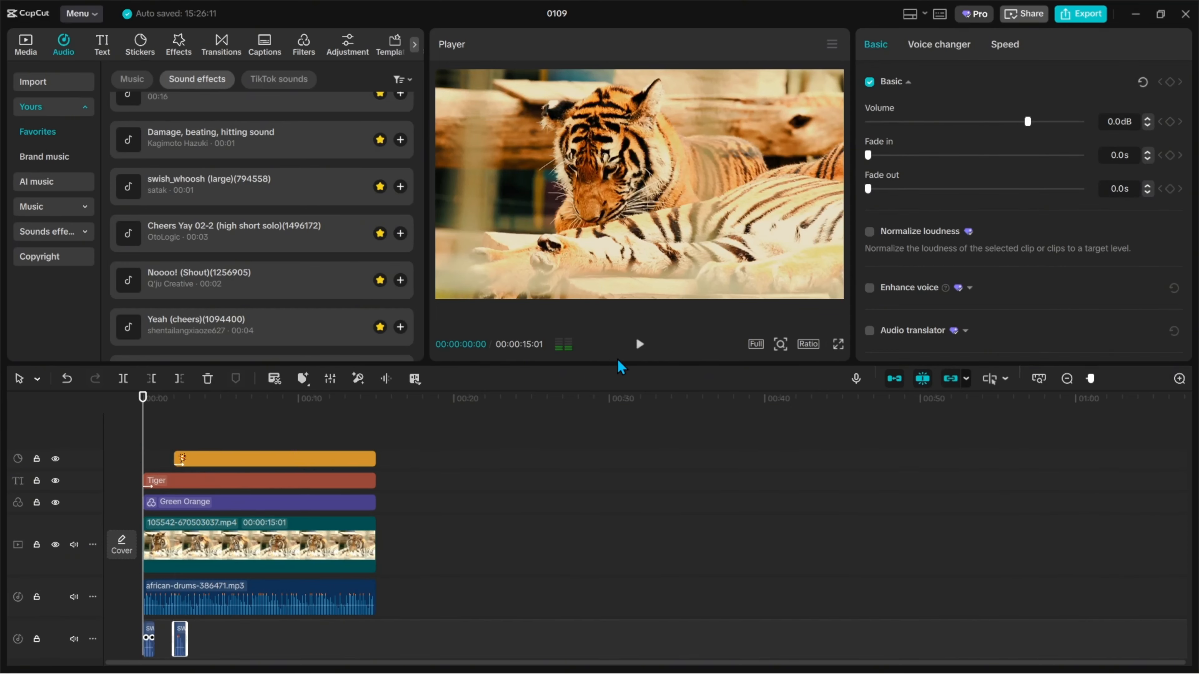
click(640, 344)
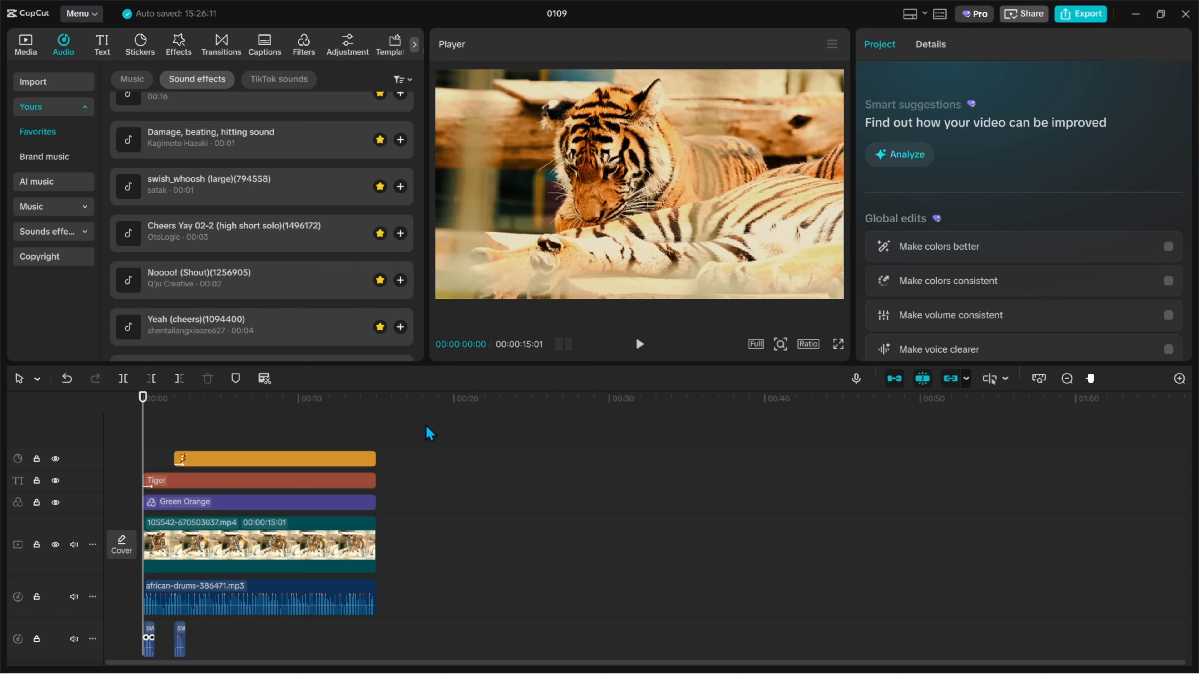
Preview the opening with the whoosh track muted and hide the Green Orange filter track, restoring both tracks.
click(74, 640)
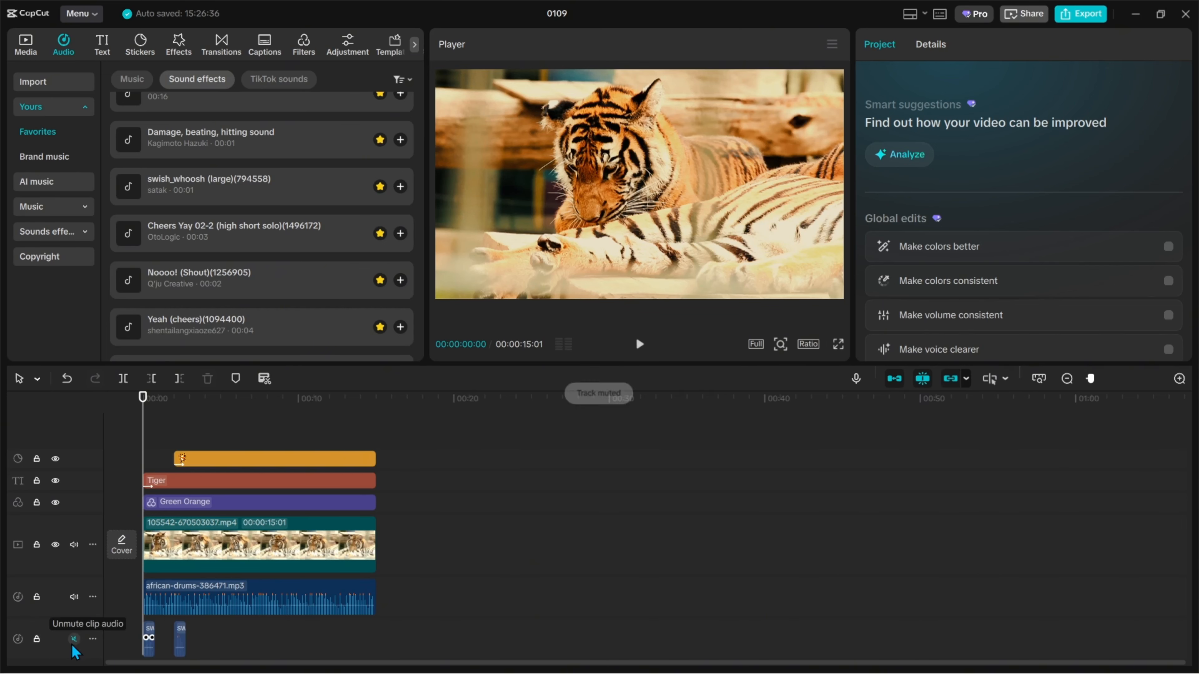
click(640, 344)
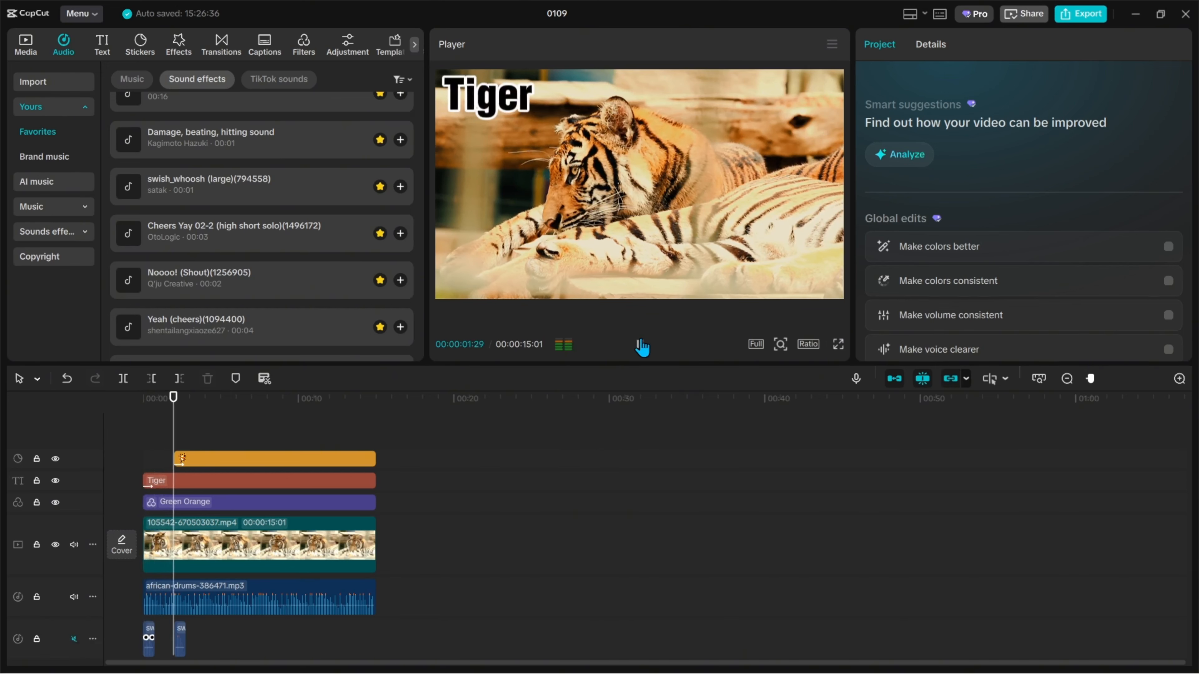
click(640, 344)
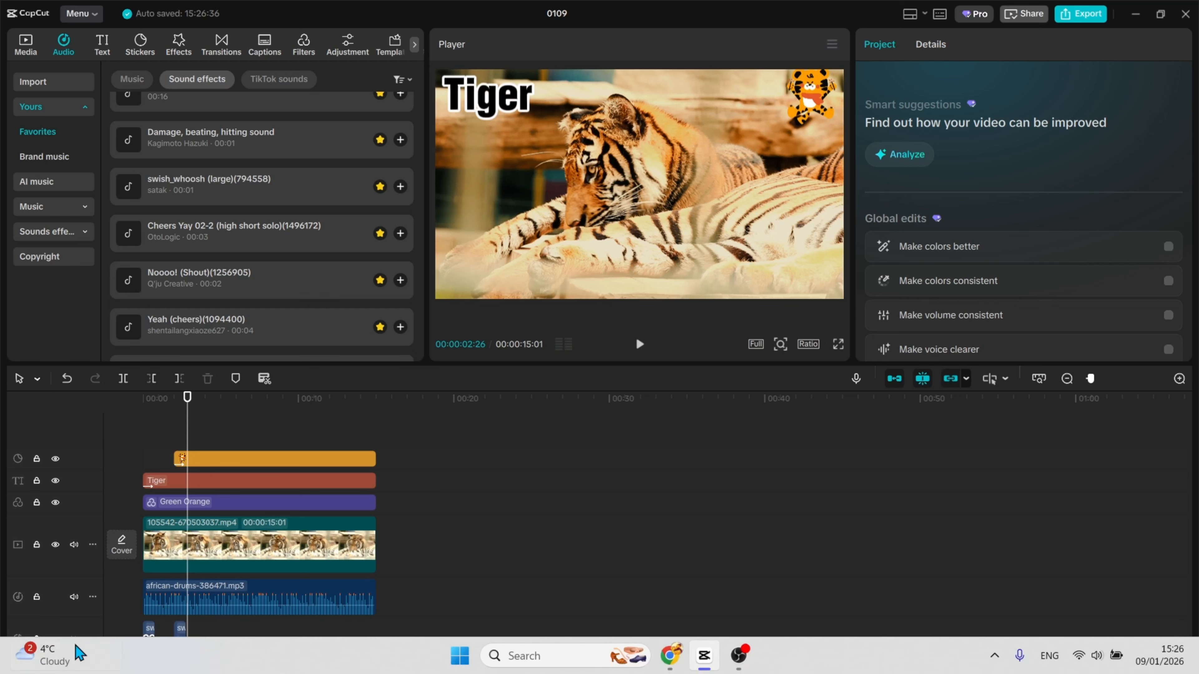
click(77, 640)
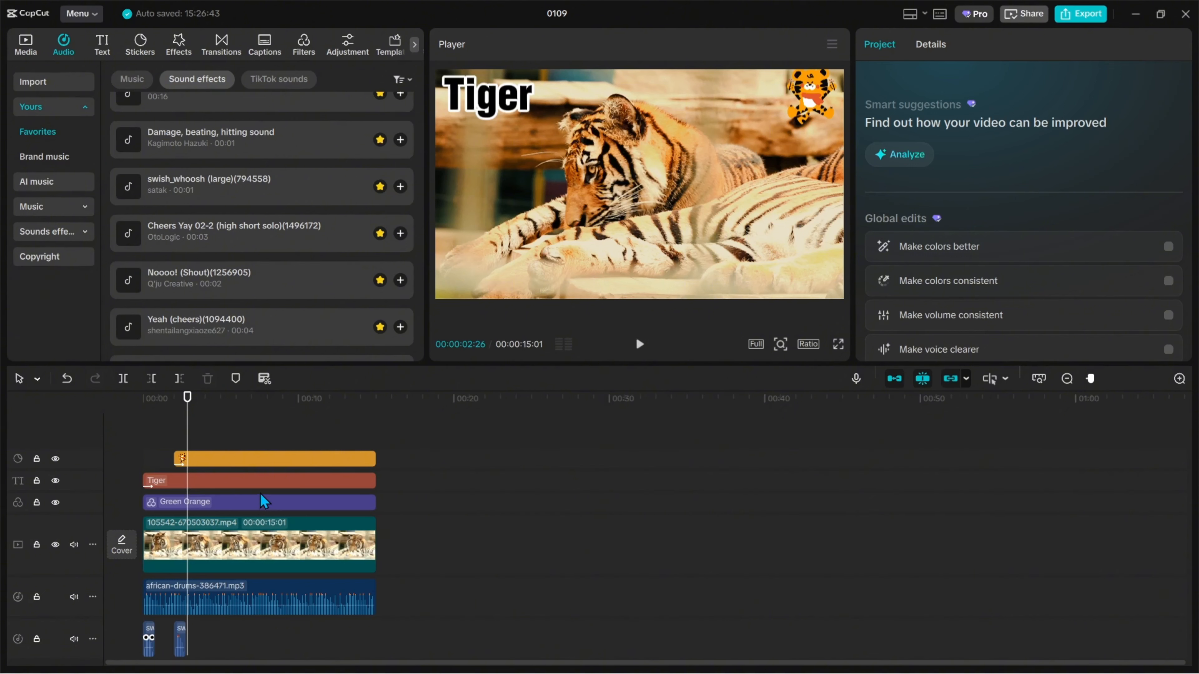
click(54, 501)
click(54, 499)
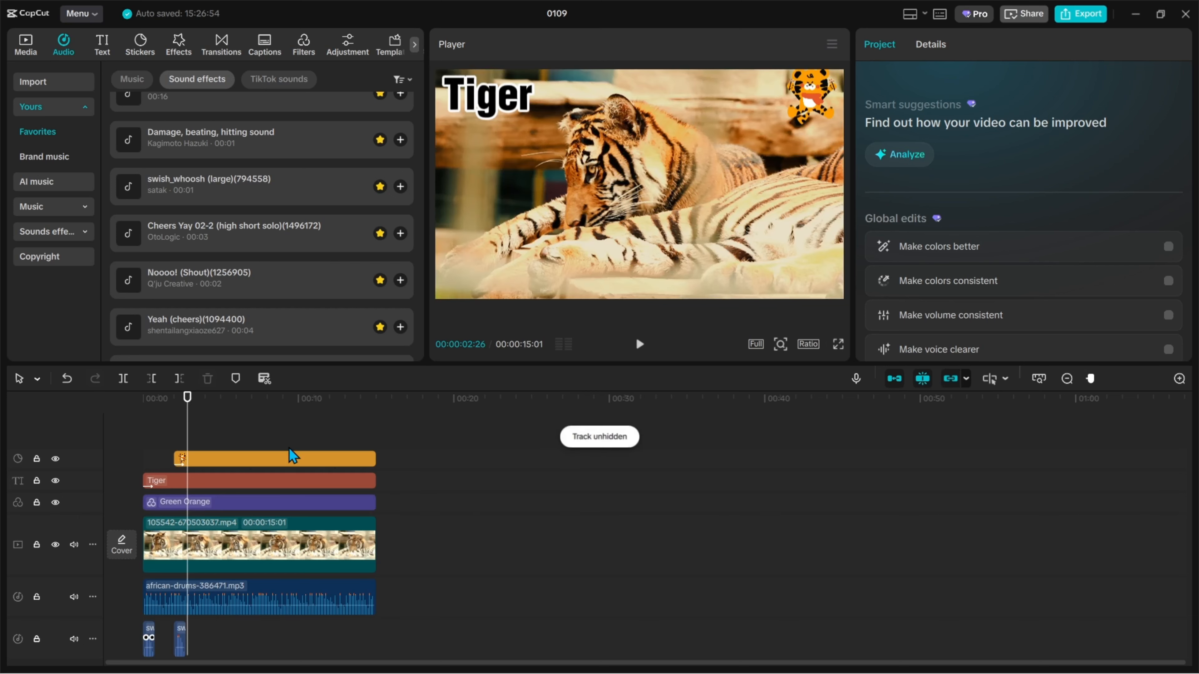
Move the tiger sticker slightly down in the frame's upper-right corner, with the playhead at 00:00:08:00.
click(269, 435)
click(277, 462)
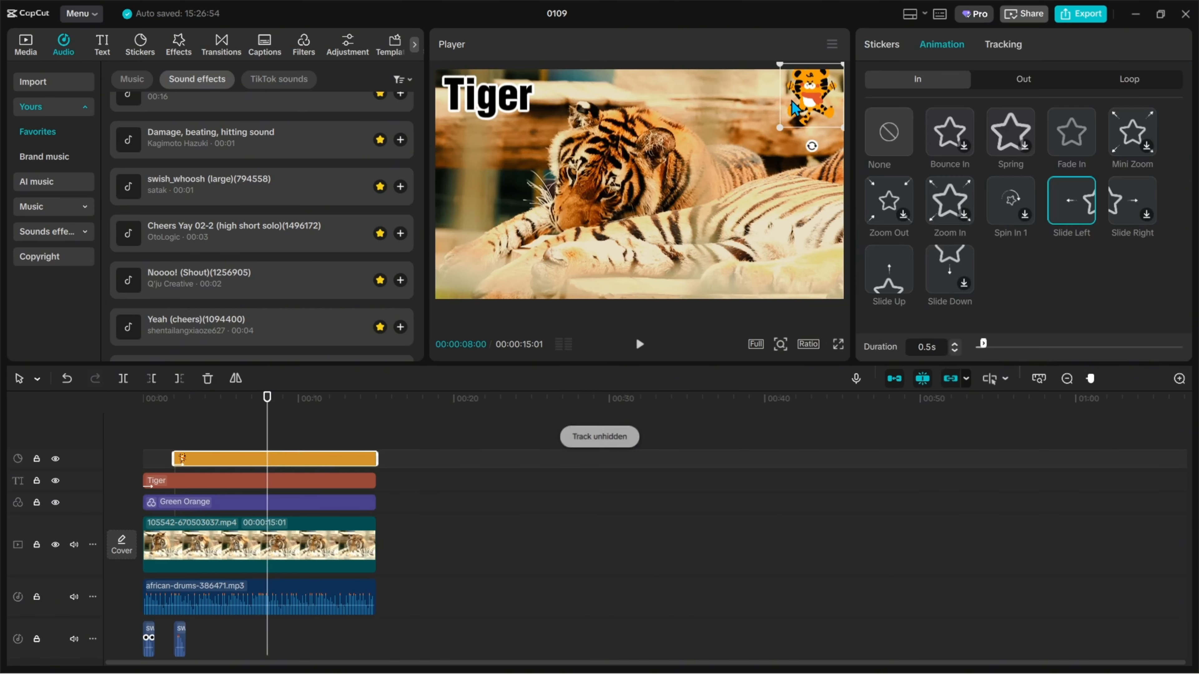
mouse_move(791, 100)
mouse_down()
mouse_move(710, 137)
mouse_move(809, 106)
mouse_up()
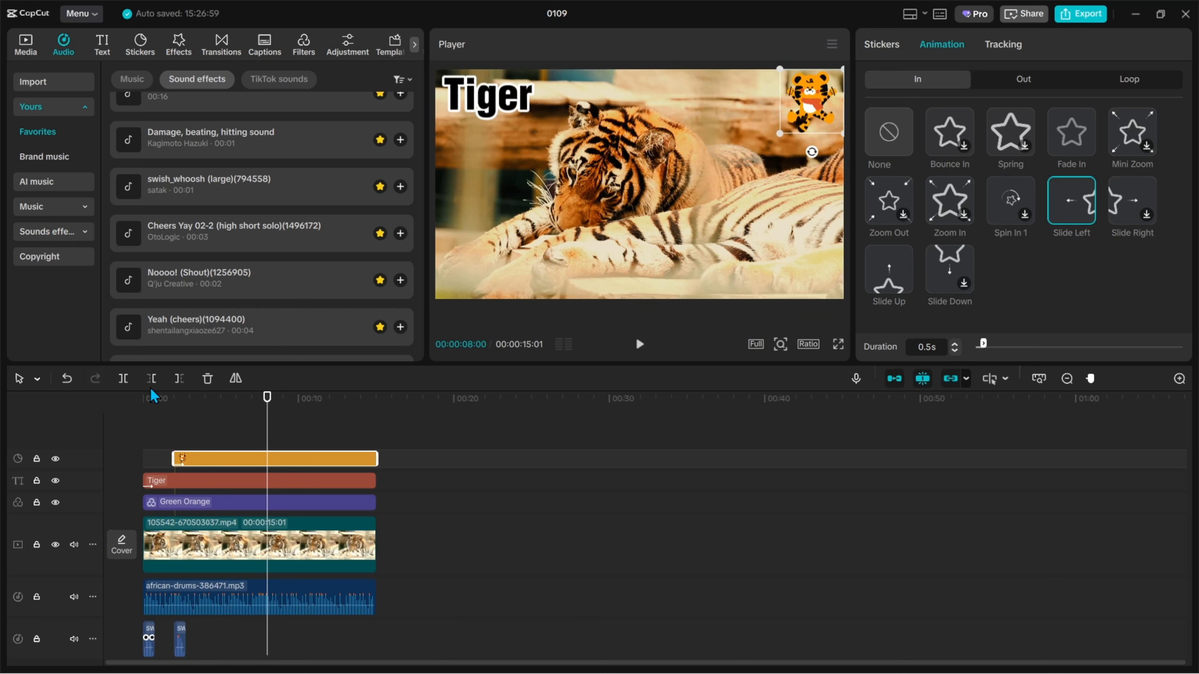
Try to move the sticker with its track locked, return the shifted video to X 0, Y 0, and unlock the track.
click(37, 459)
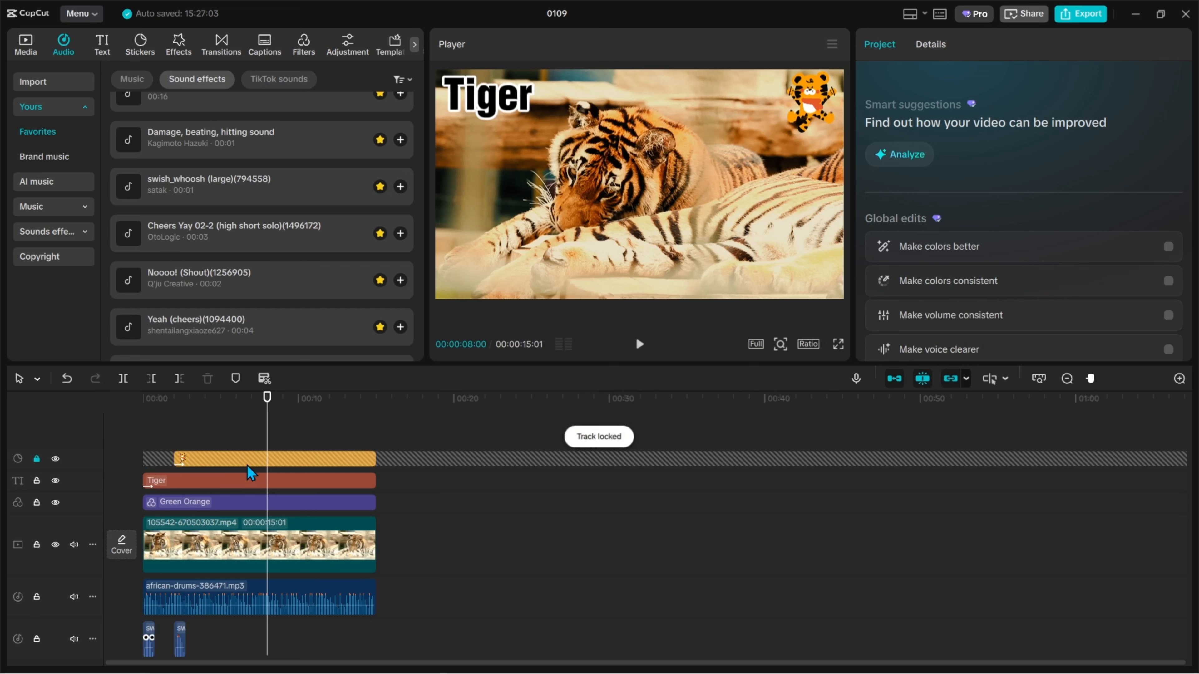
drag(796, 127, 751, 163)
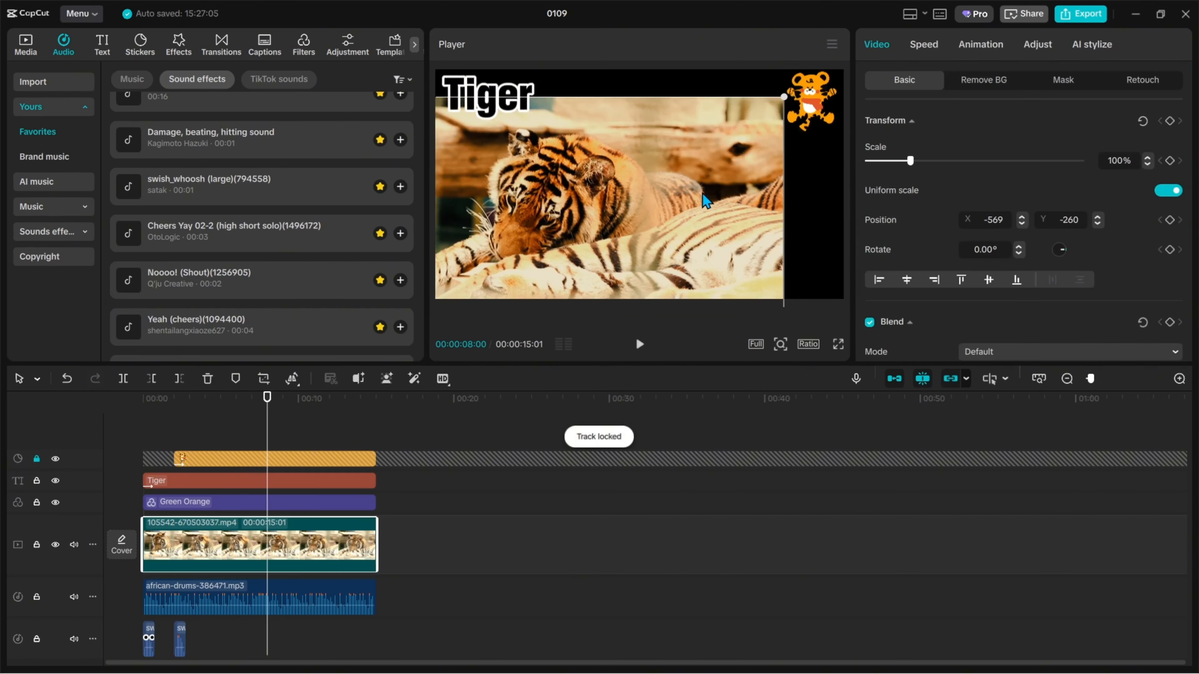
drag(705, 201, 765, 173)
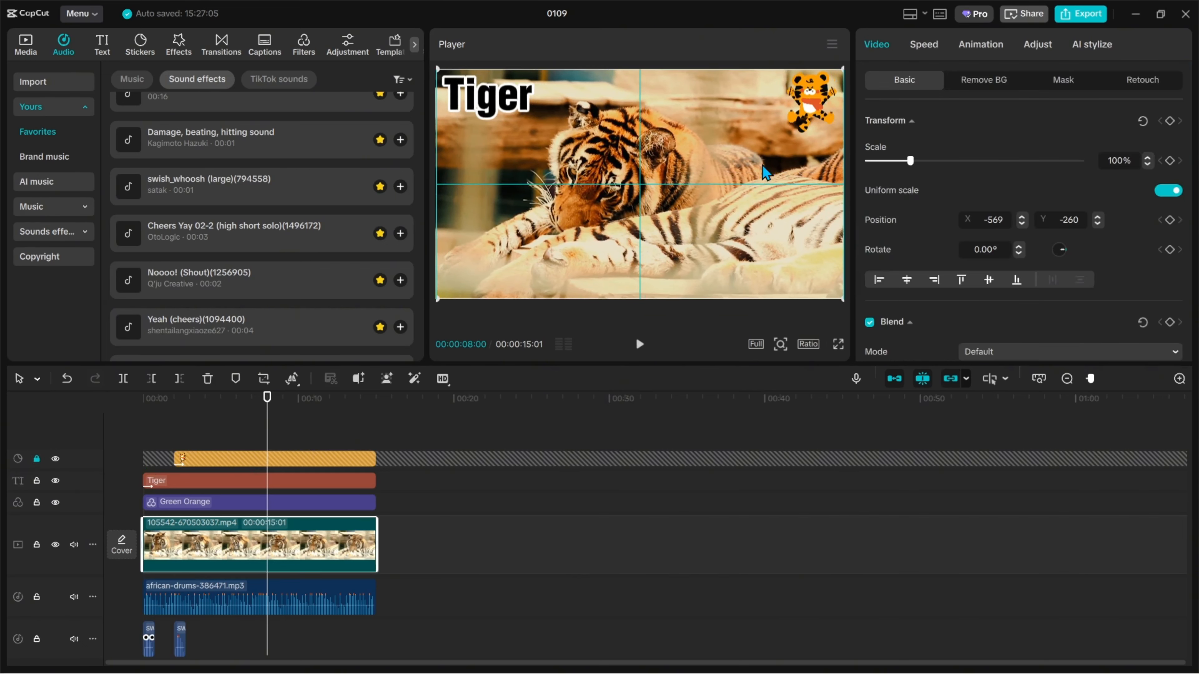
mouse_move(821, 103)
mouse_down()
mouse_move(748, 158)
mouse_move(826, 110)
mouse_move(804, 103)
mouse_up()
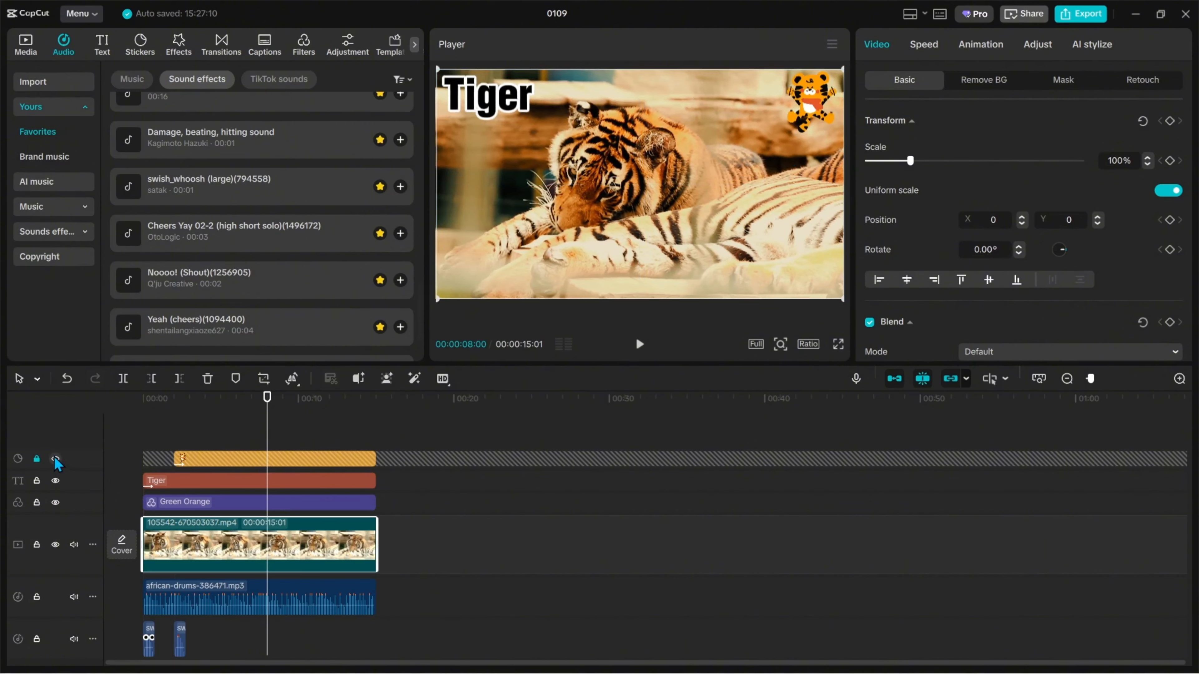
click(36, 459)
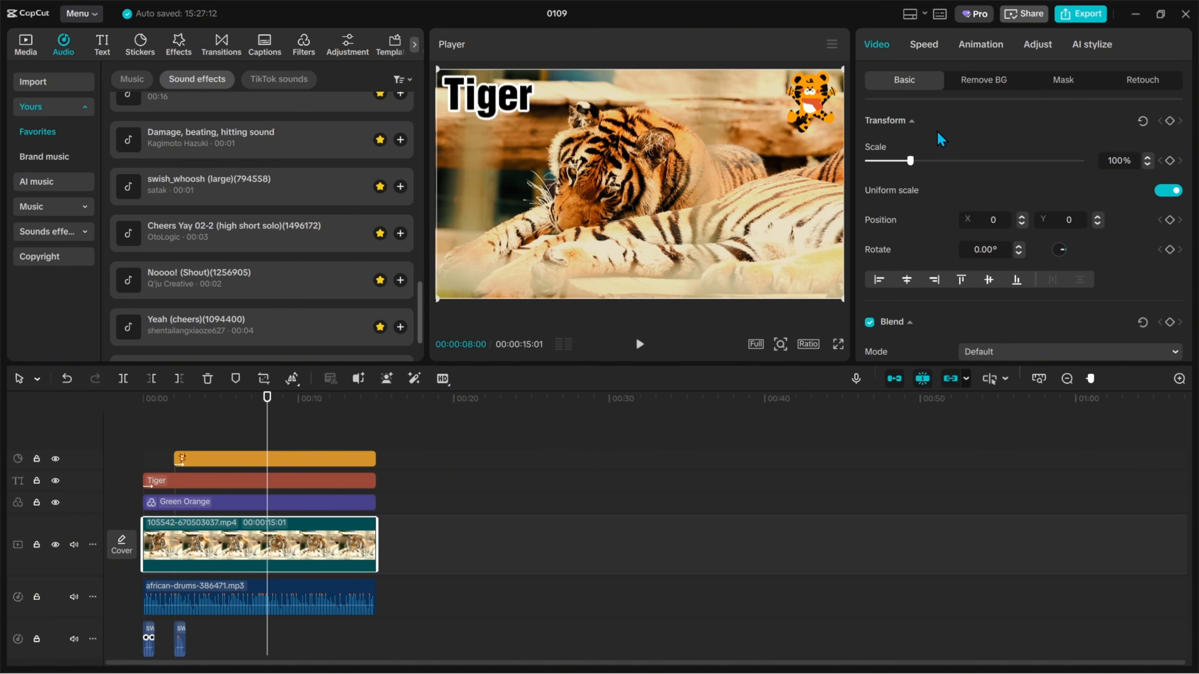
Lock the tiger video's track, leaving the layers above it editable.
click(37, 544)
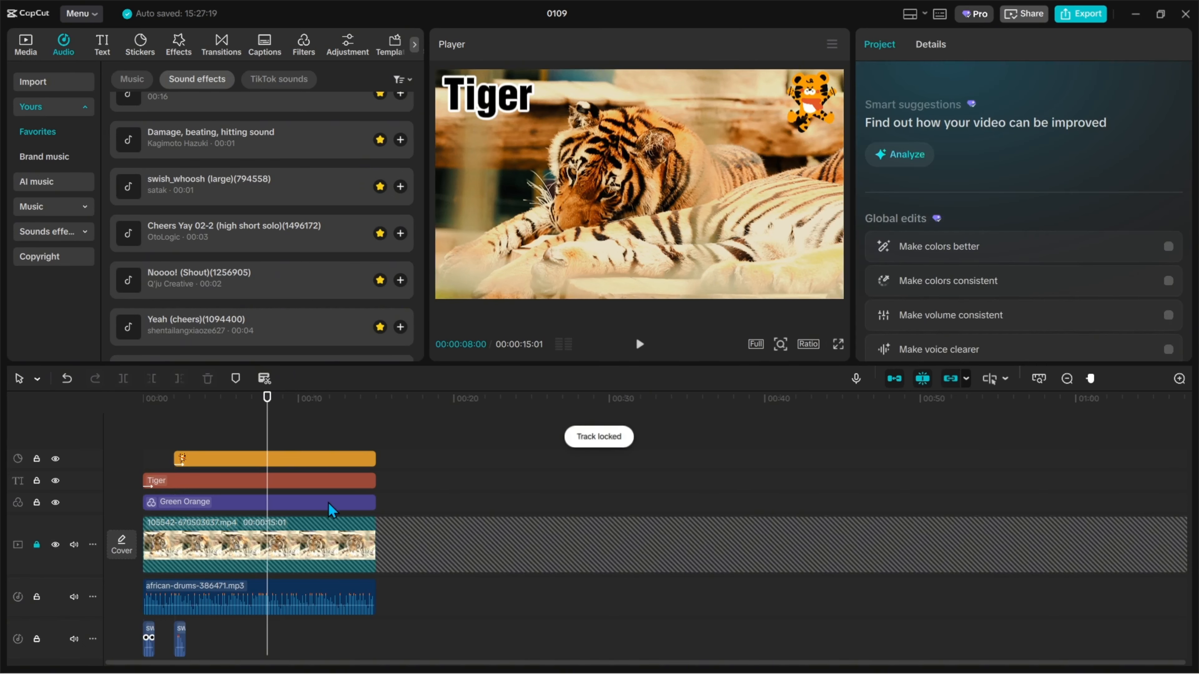
click(305, 456)
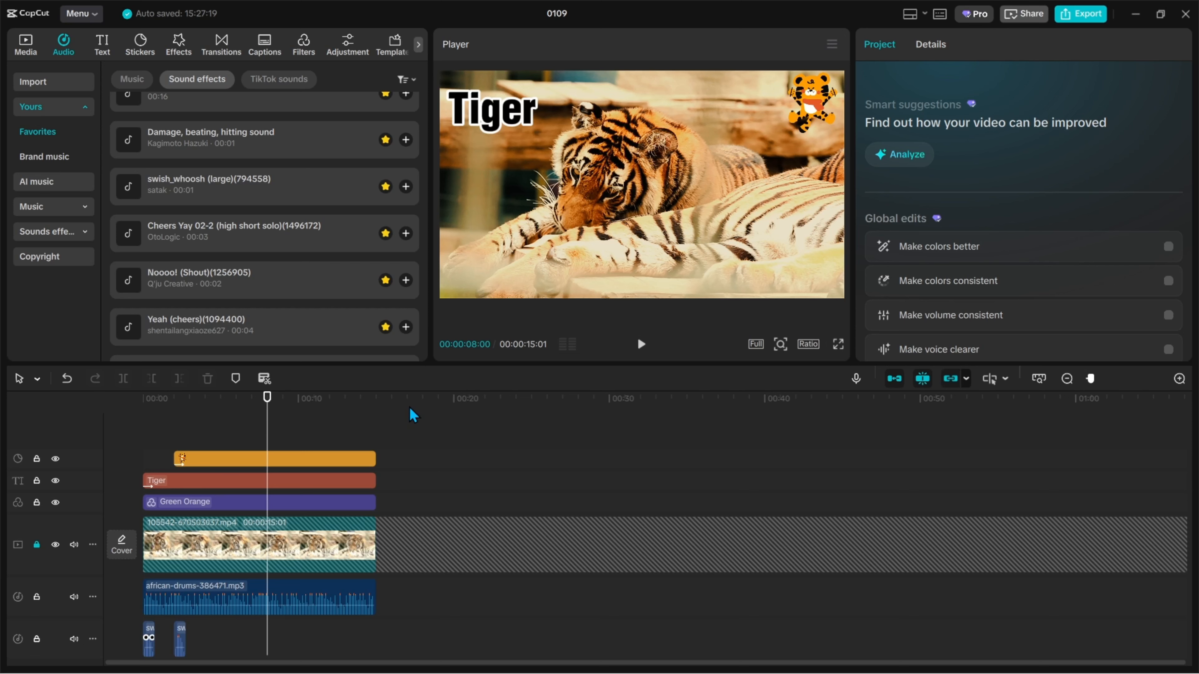